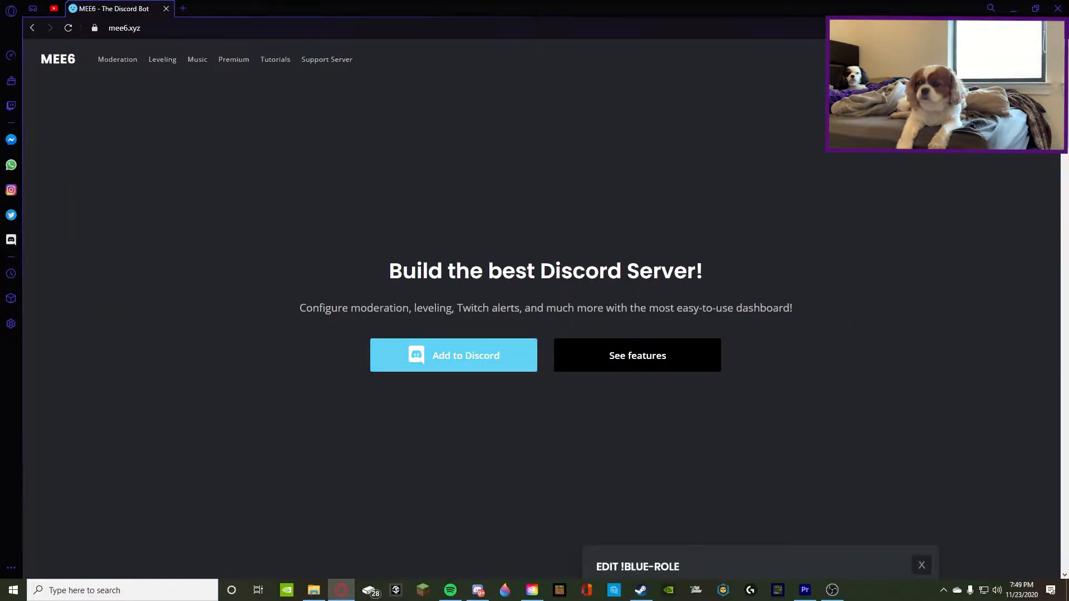
Open the Moderator plugin for the "how to start a discord server" server from its MEE6 dashboard
left_click(435, 365)
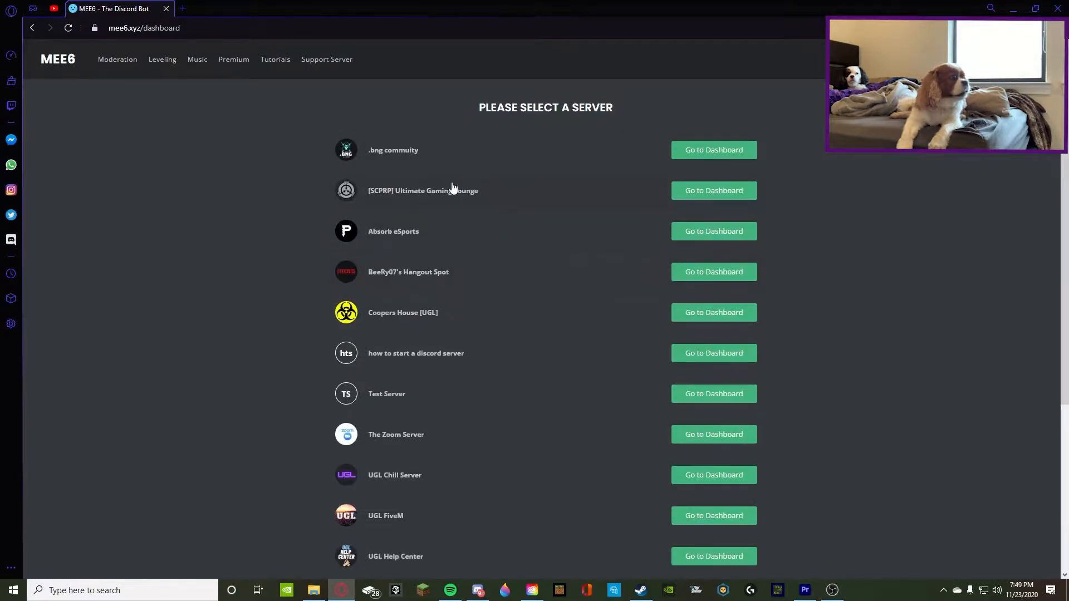
left_click(694, 353)
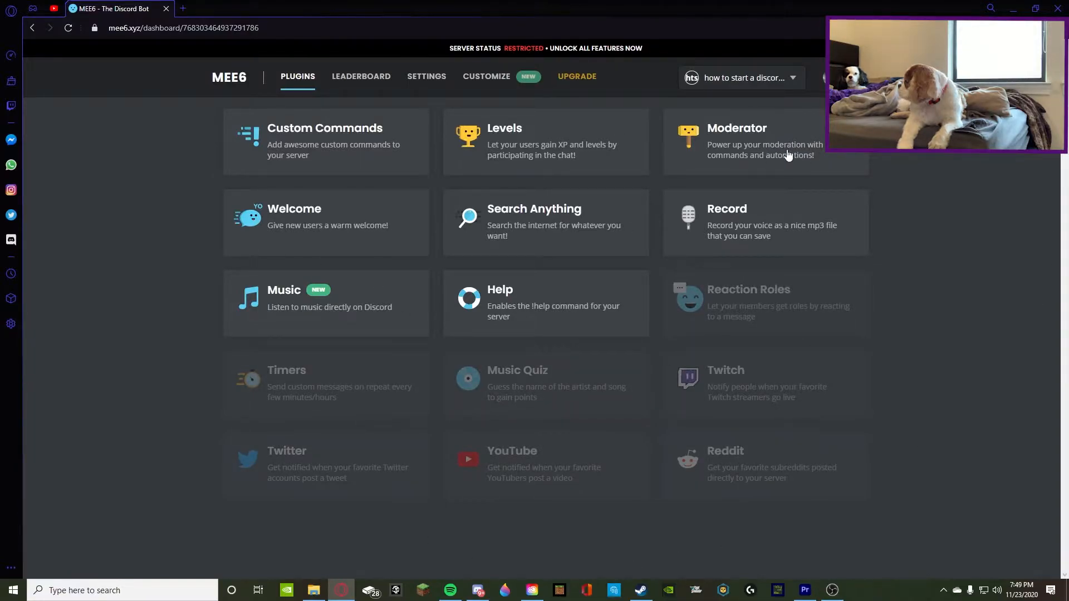
left_click(725, 158)
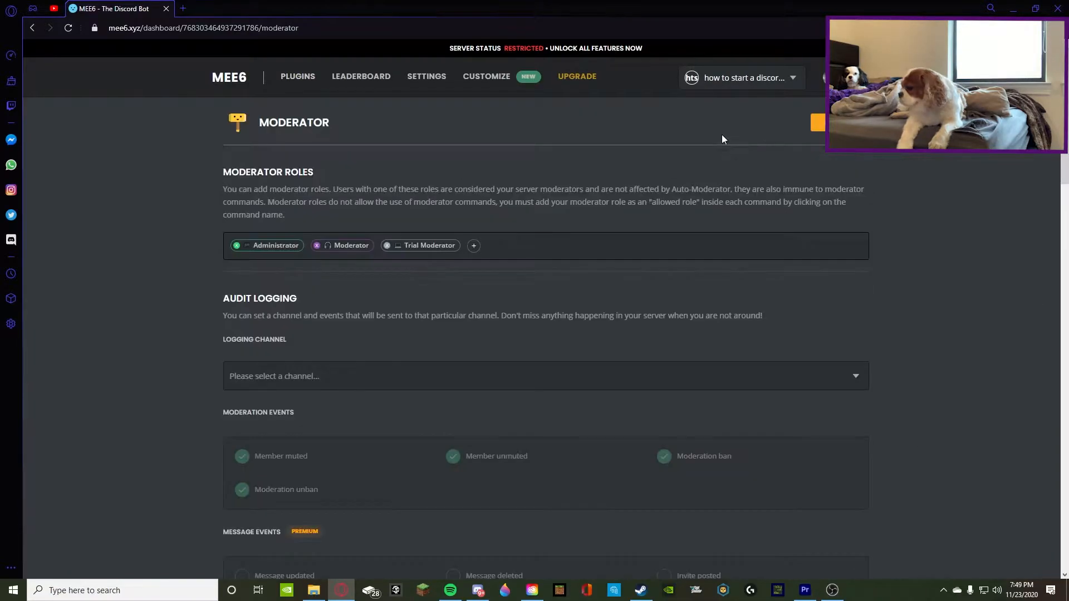
Disable the Moderator plugin and enable it again from the plugin list
left_click(816, 124)
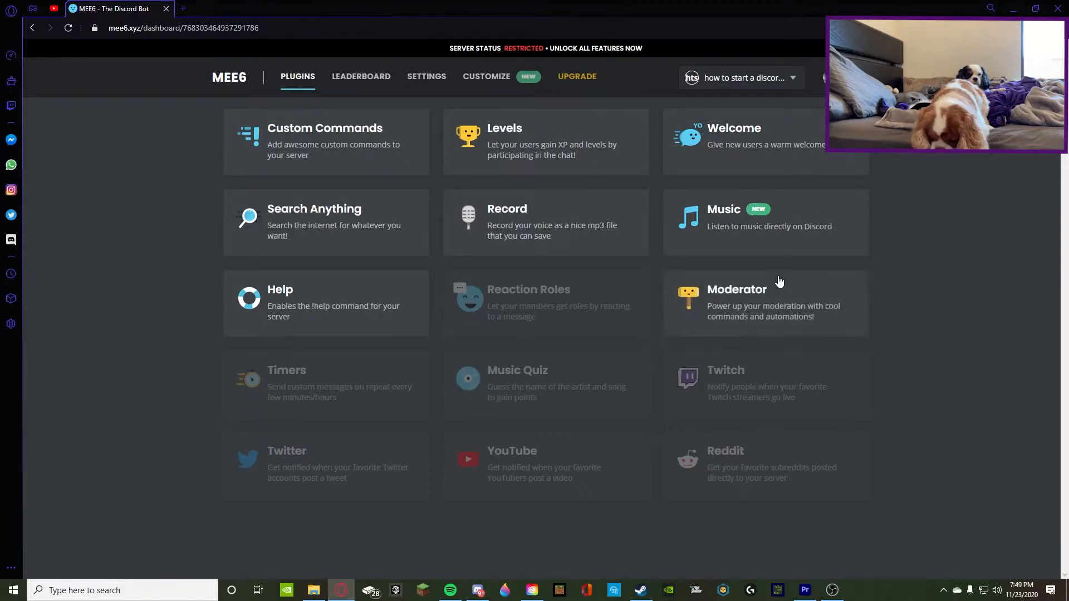
left_click(726, 305)
left_click(688, 326)
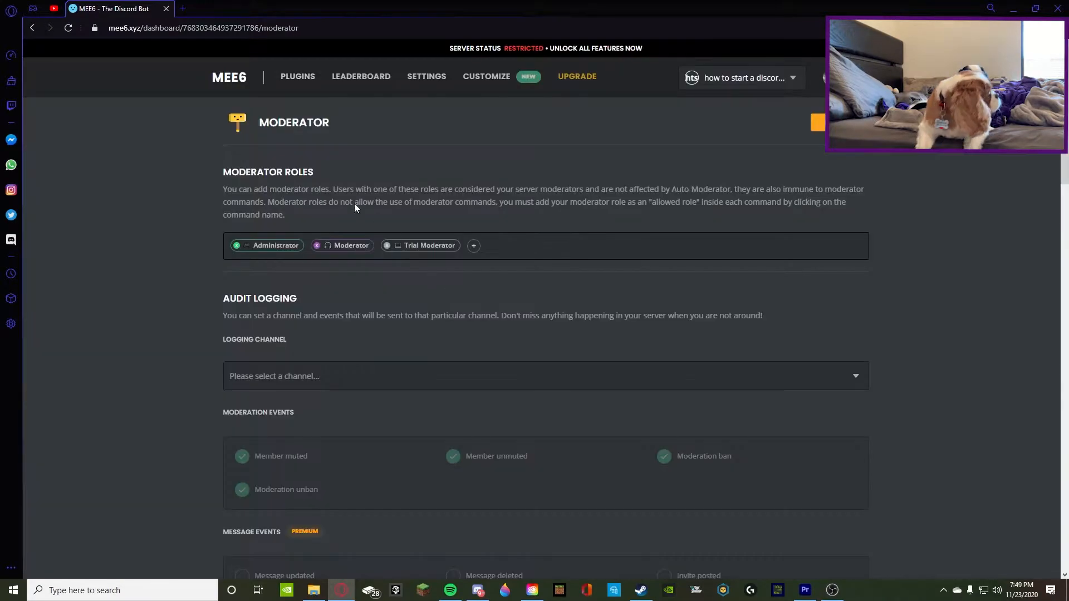
Remove the Administrator, Moderator and Trial Moderator roles from the moderator roles and save the change
left_click(237, 246)
left_click(237, 246)
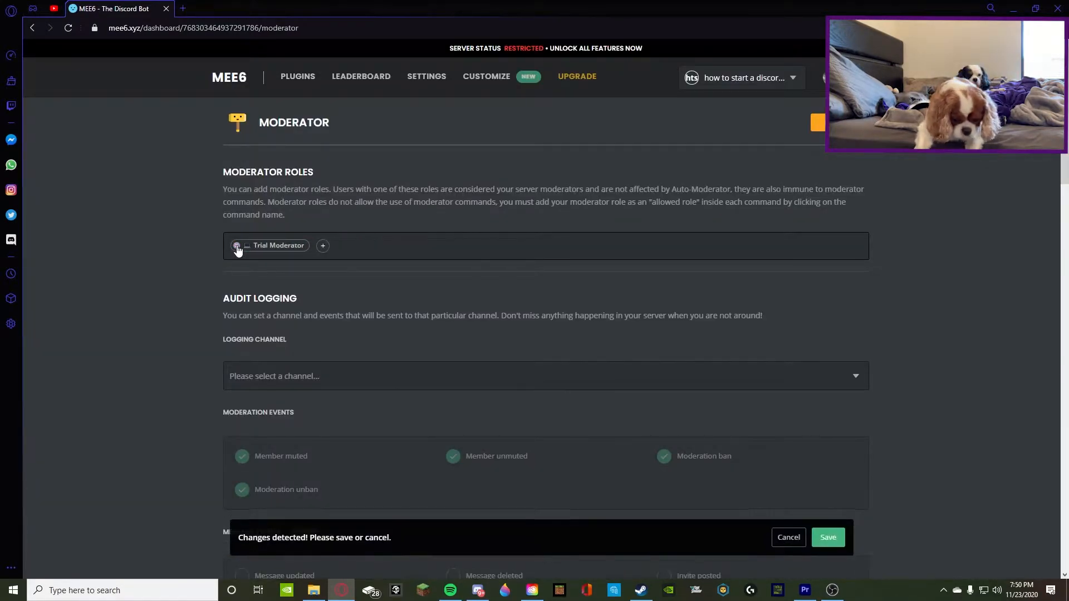
left_click(237, 246)
left_click(828, 549)
Add Administrator, Moderator and Trial Moderator as the moderator roles
left_click(238, 248)
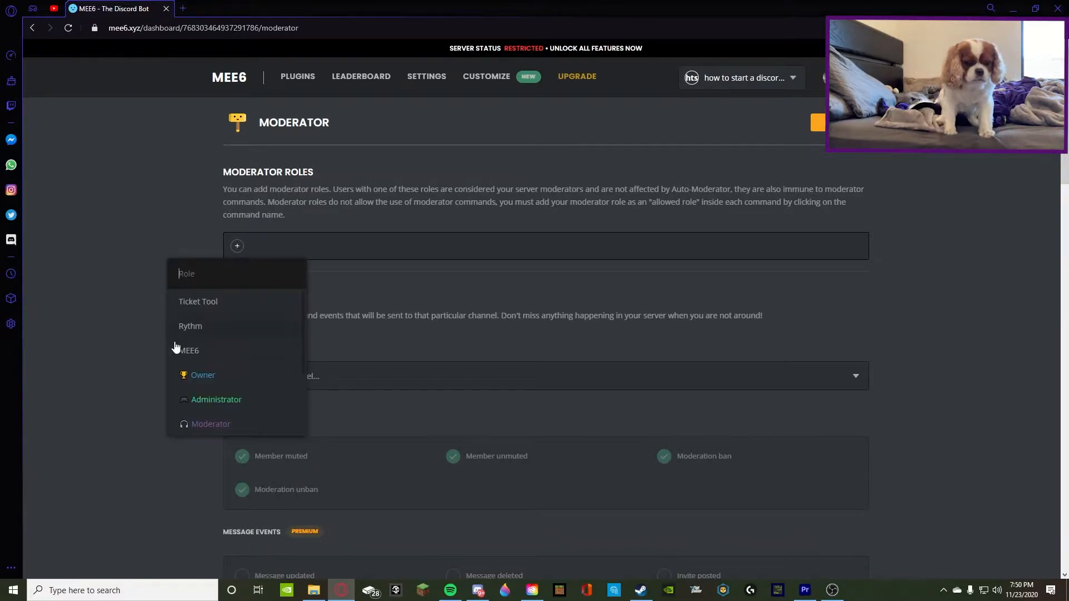
left_click(205, 348)
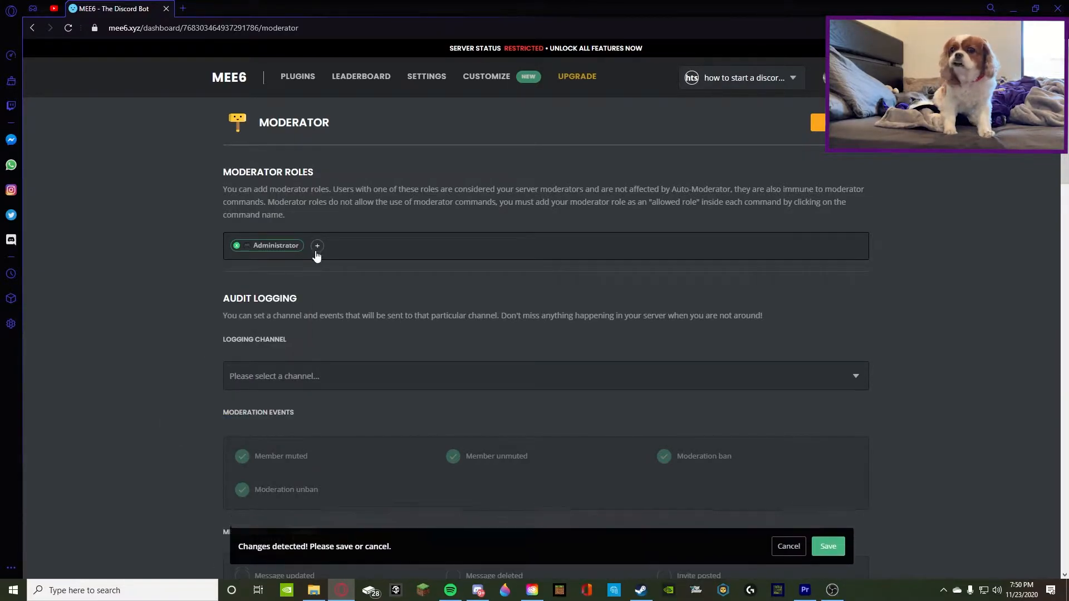
left_click(317, 246)
left_click(284, 334)
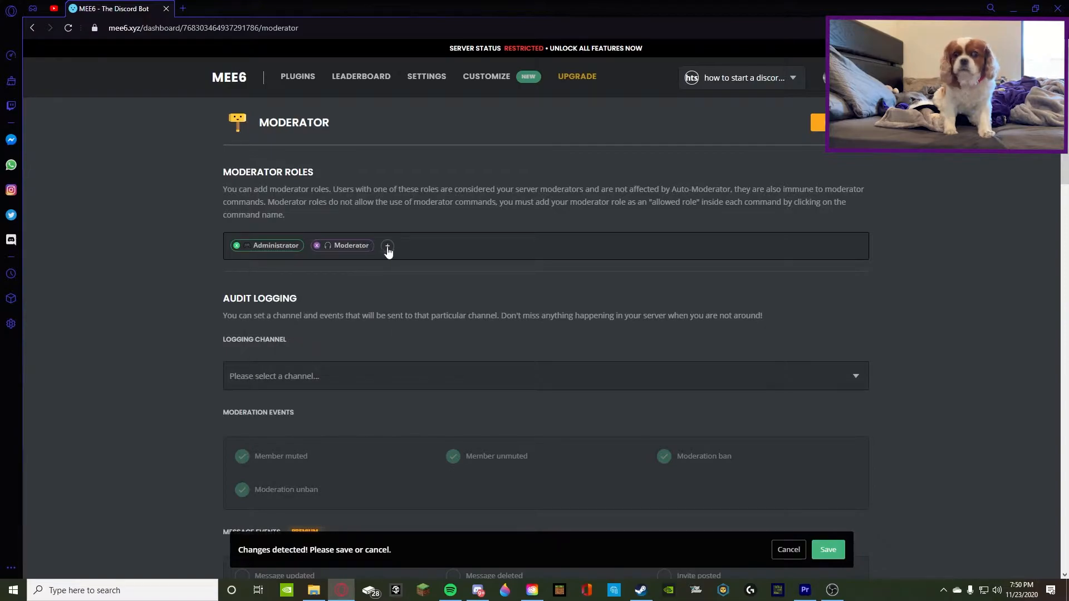
left_click(388, 248)
left_click(359, 397)
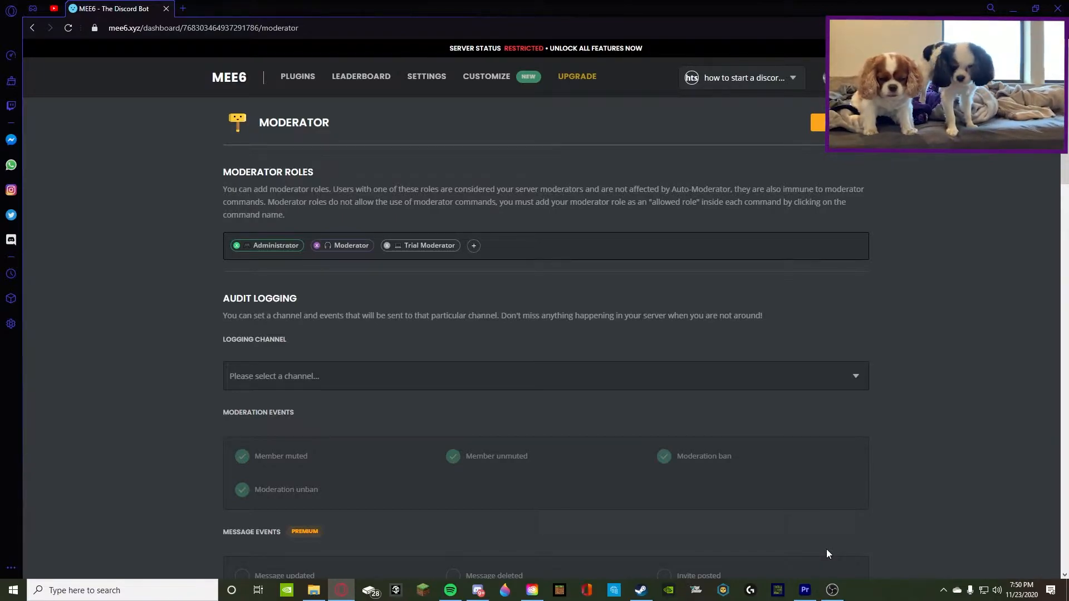
Switch to Discord and create a text channel named audit-logs in the Staff category, placed above the staff channel
scroll(222, 337, "down", 4)
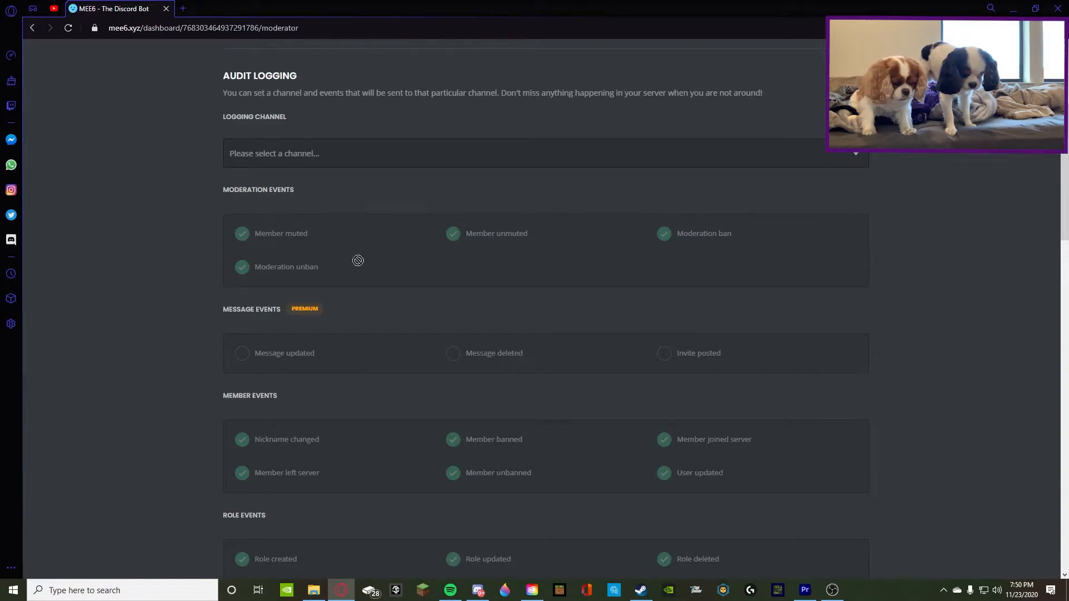
scroll(397, 299, "down", 2)
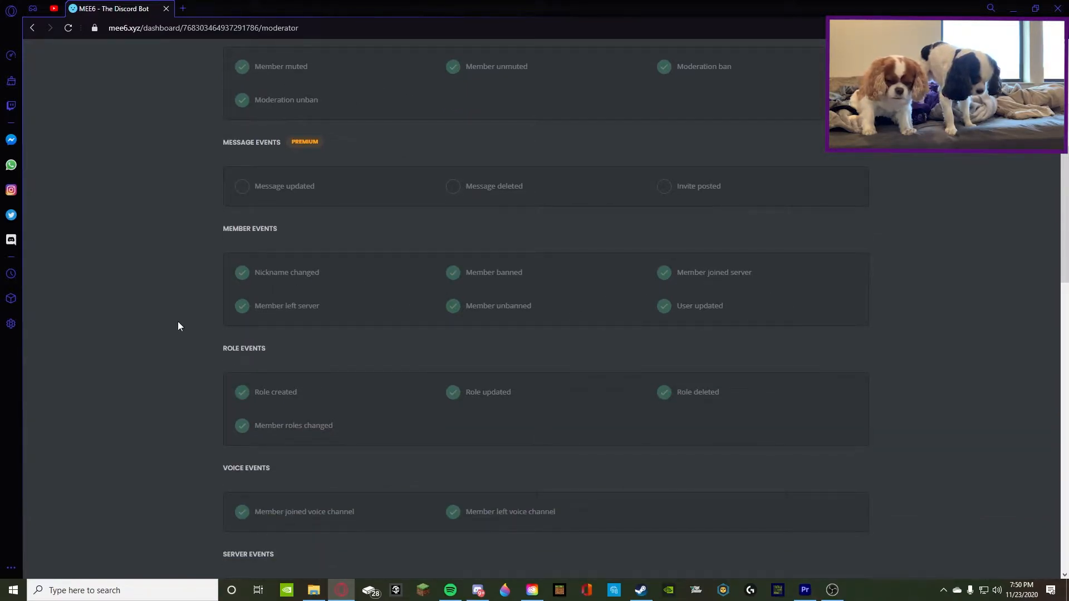
scroll(314, 334, "up", 2)
scroll(314, 334, "up", 4)
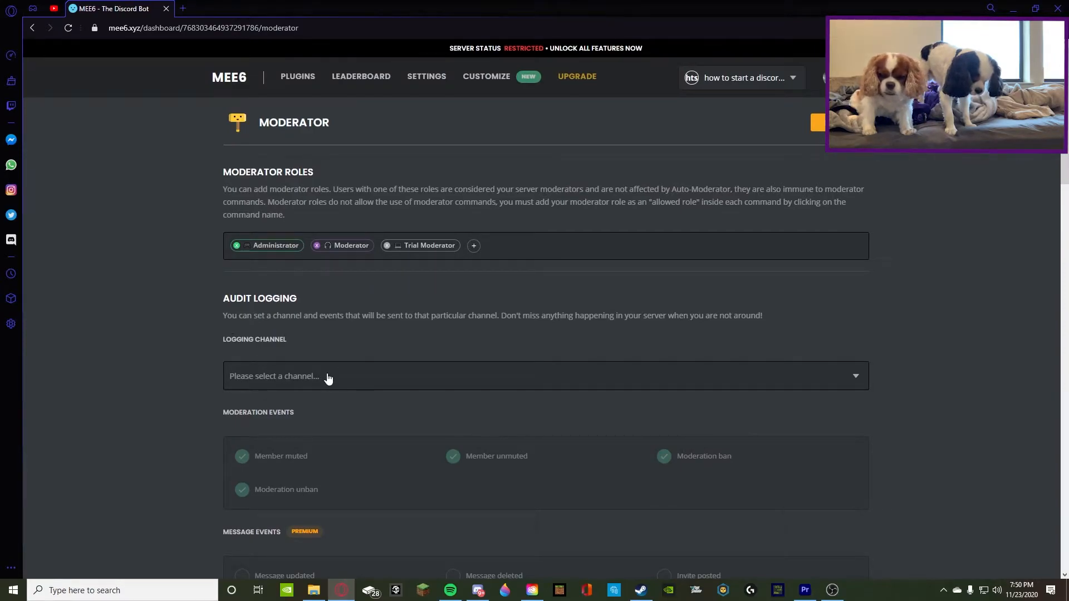
left_click(478, 590)
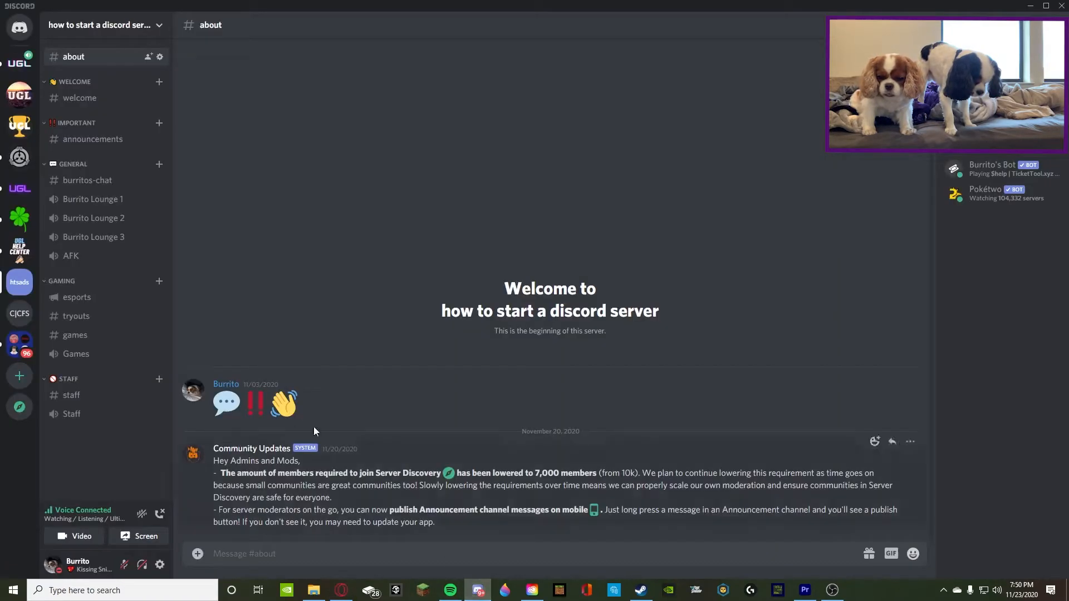
left_click(160, 379)
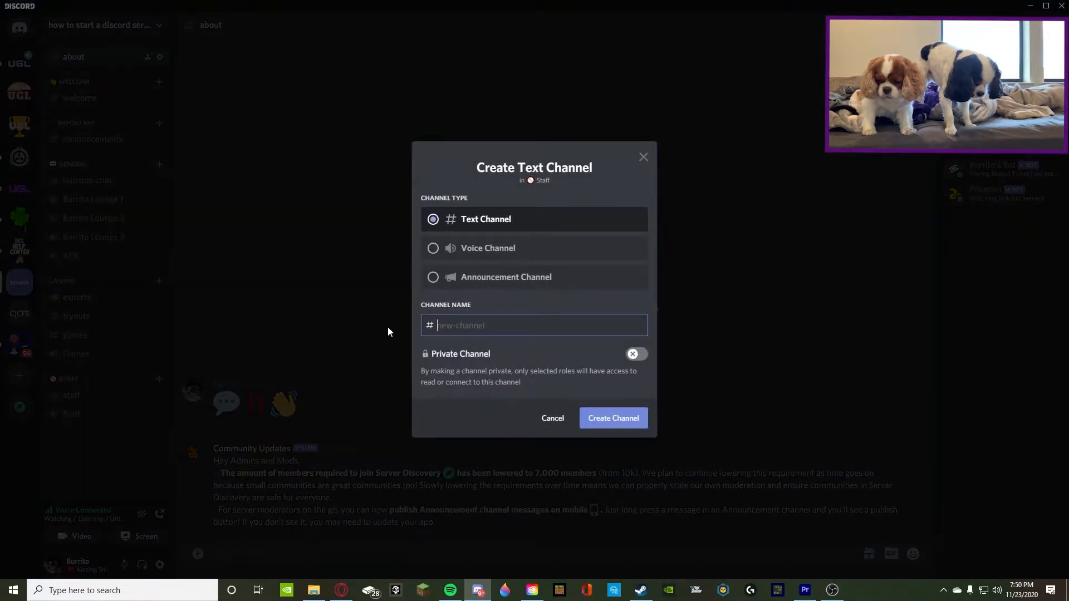
type("audit-logs")
key("Return")
left_click_drag(92, 416, 89, 394)
Switch back to the MEE6 dashboard in the browser and try to set the audit logging channel to audit-logs
left_click(341, 590)
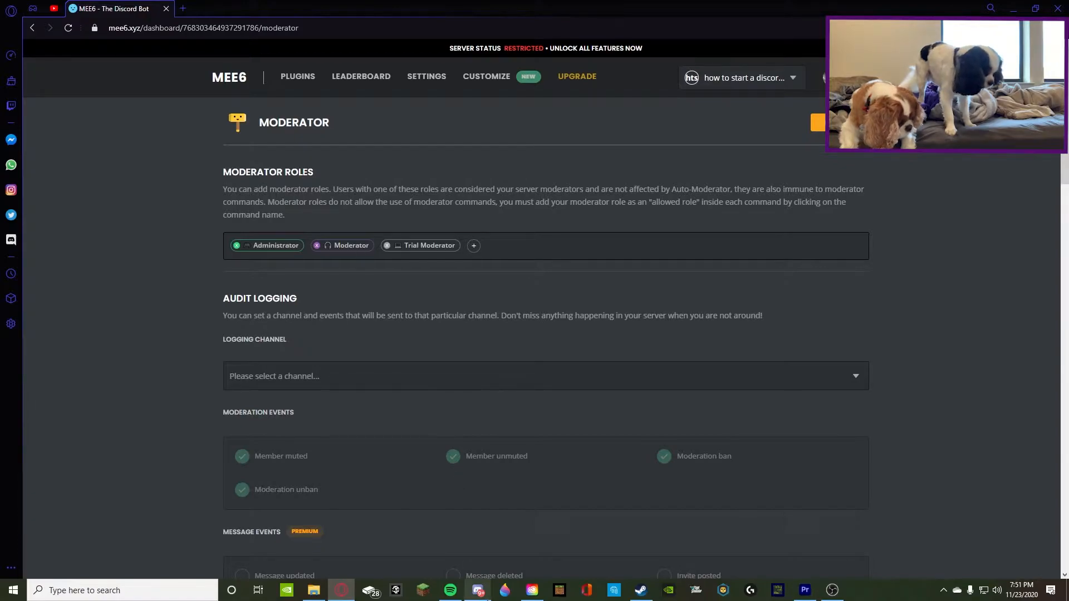
left_click(478, 590)
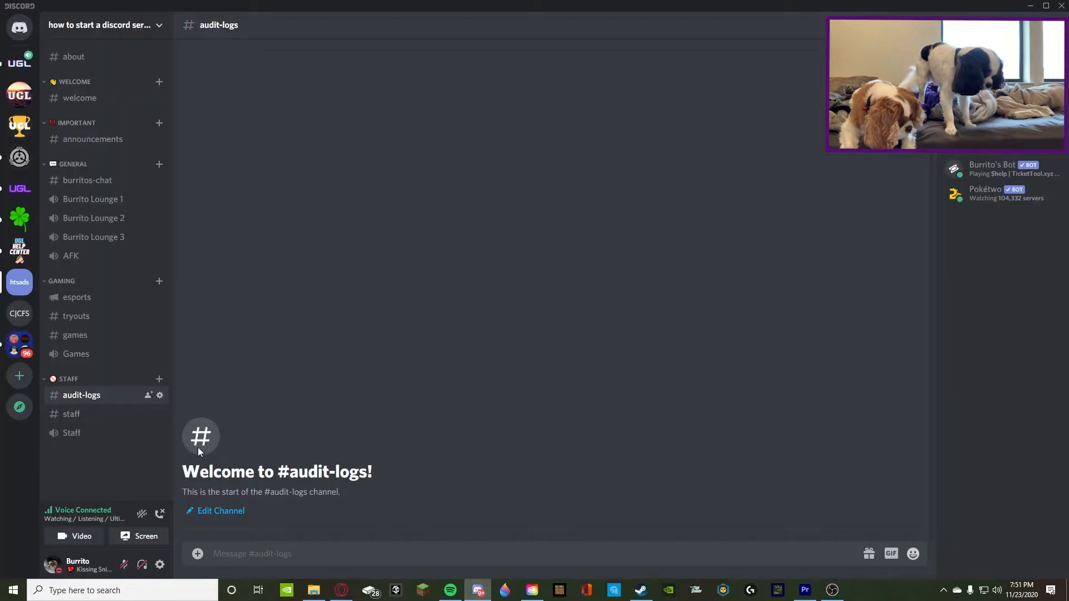
left_click(341, 590)
left_click(336, 375)
scroll(294, 420, "down", 5)
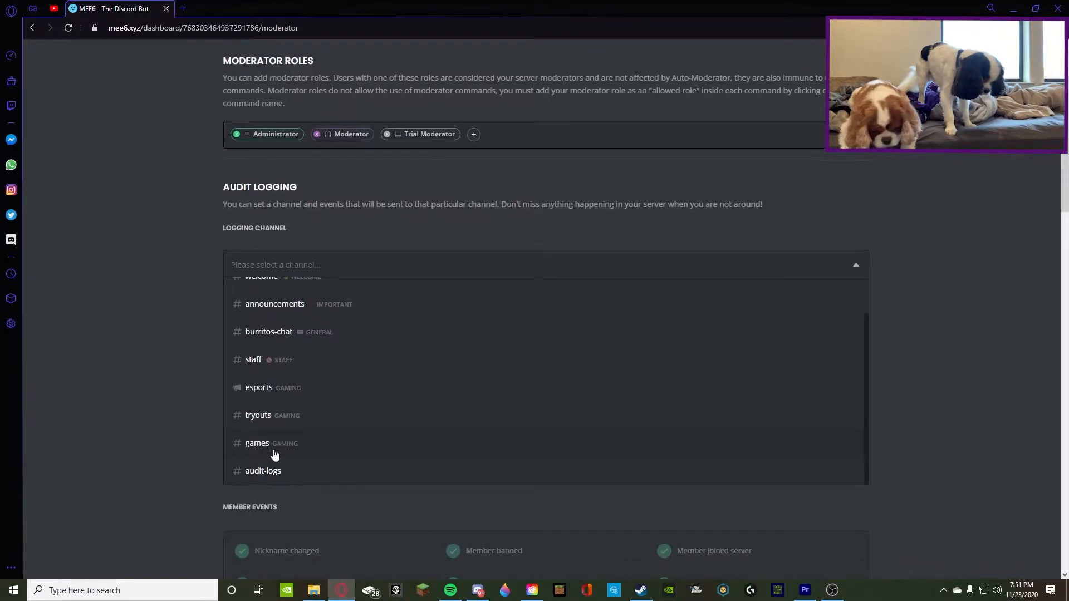
left_click(292, 472)
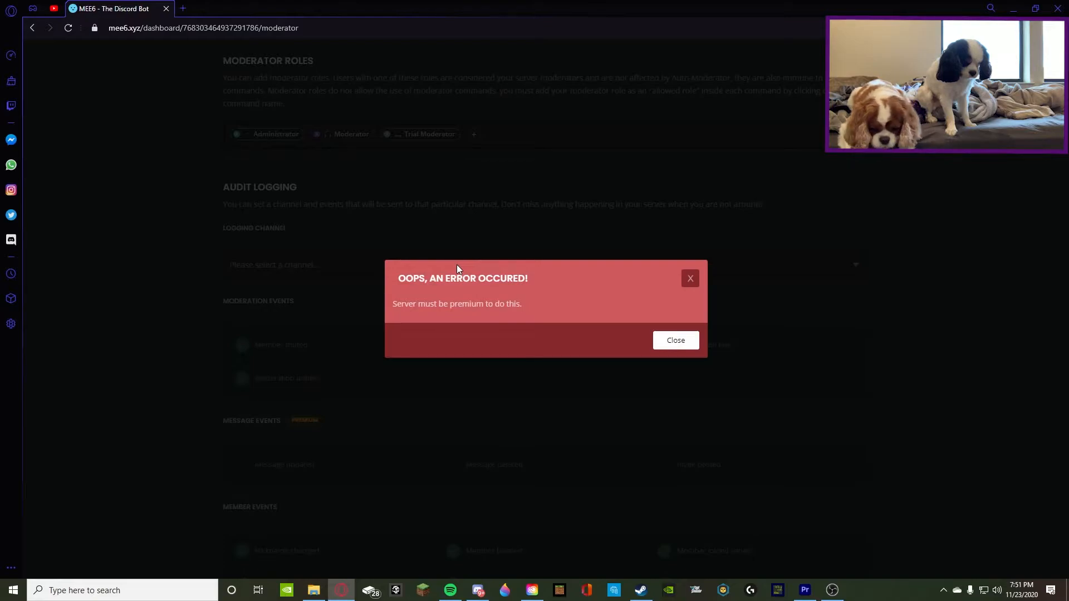
left_click(691, 280)
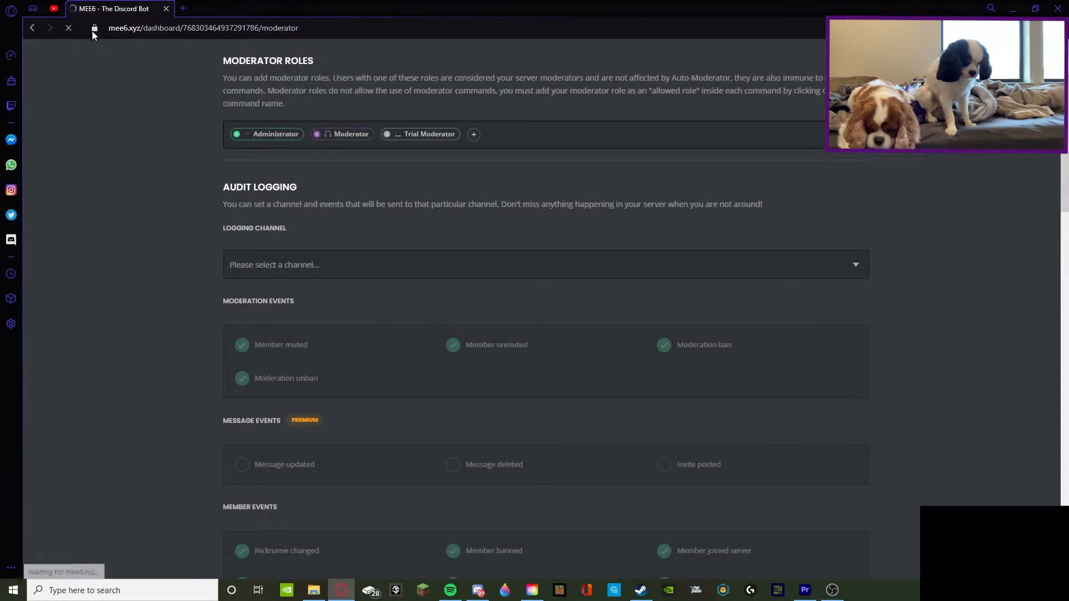
Reload the Moderator page, set the audit logging channel to audit-logs under Staff, and save the change
left_click(69, 29)
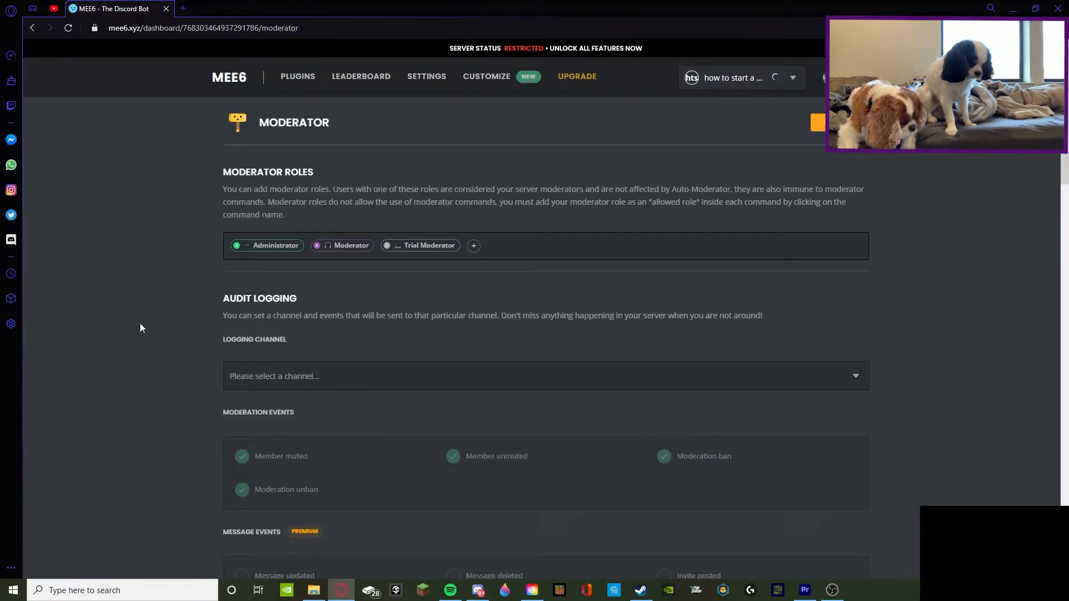
left_click(284, 376)
scroll(301, 441, "down", 1)
scroll(267, 515, "down", 3)
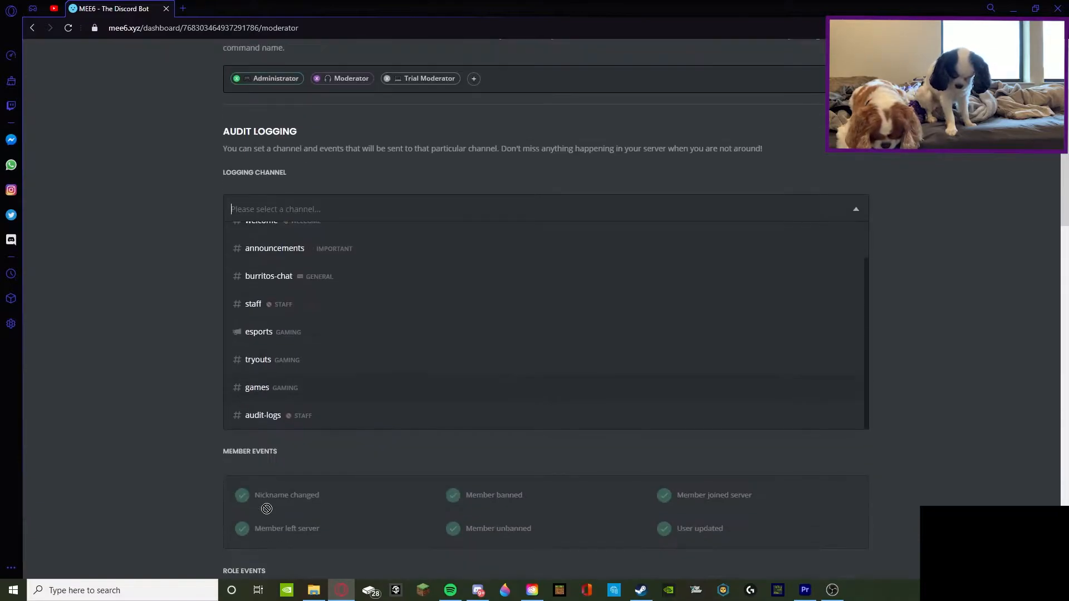
left_click(269, 421)
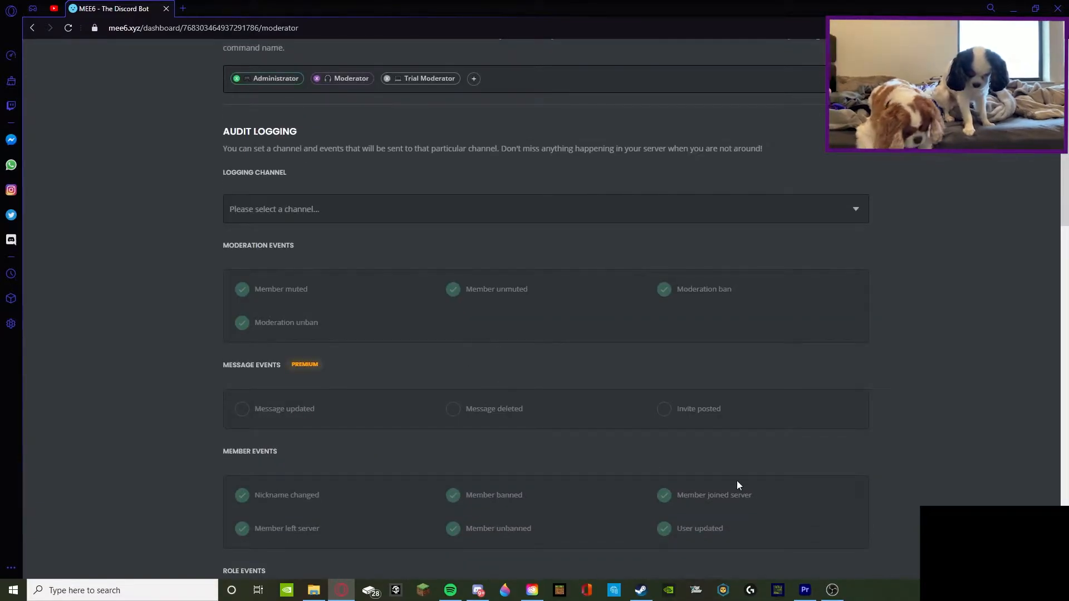
left_click(302, 206)
scroll(274, 411, "down", 2)
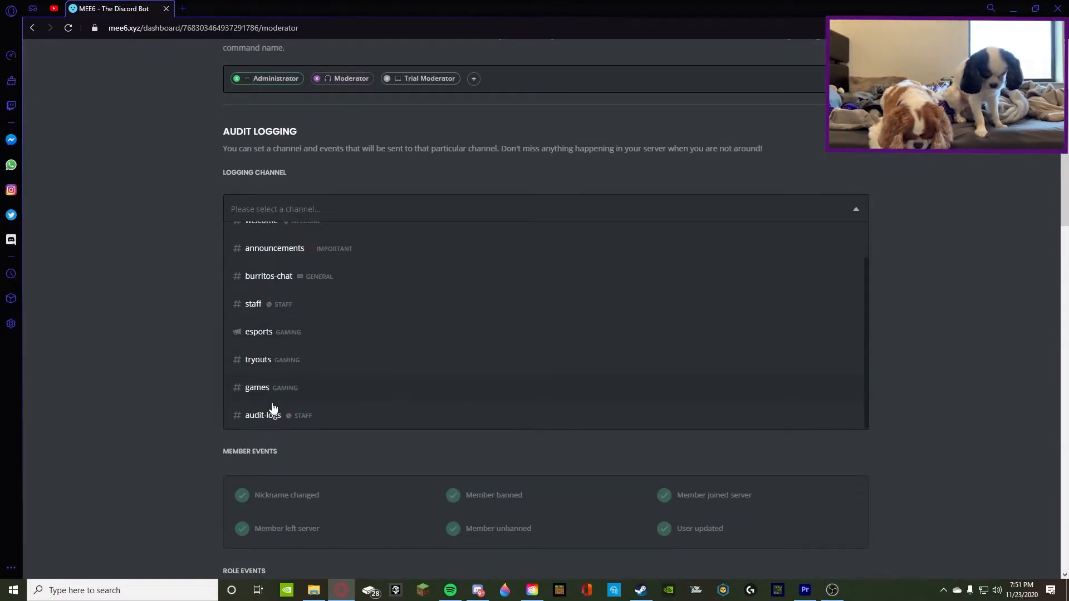
left_click(273, 412)
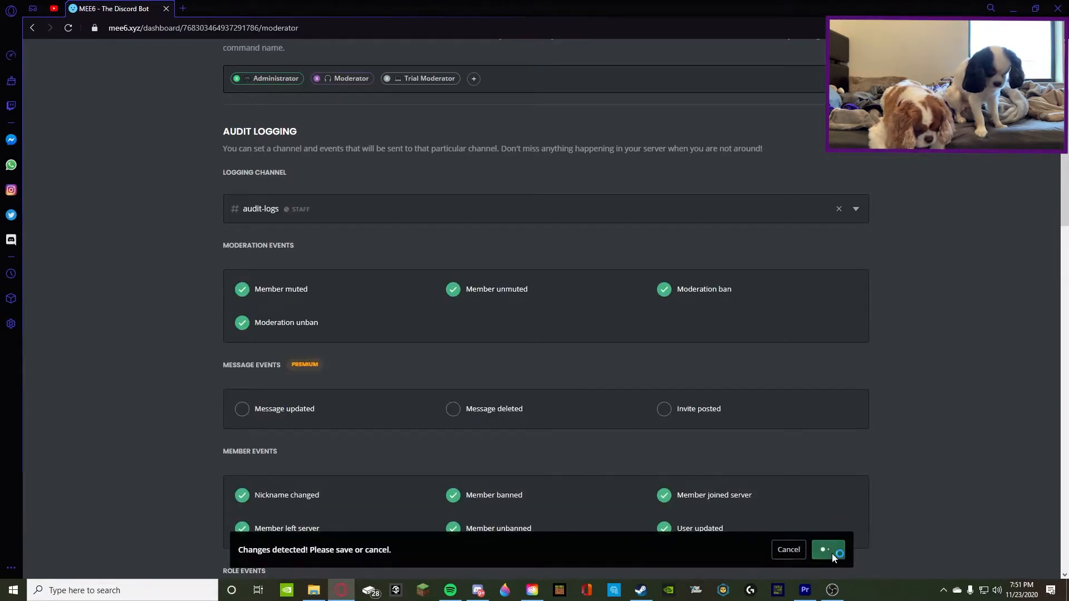
left_click(829, 539)
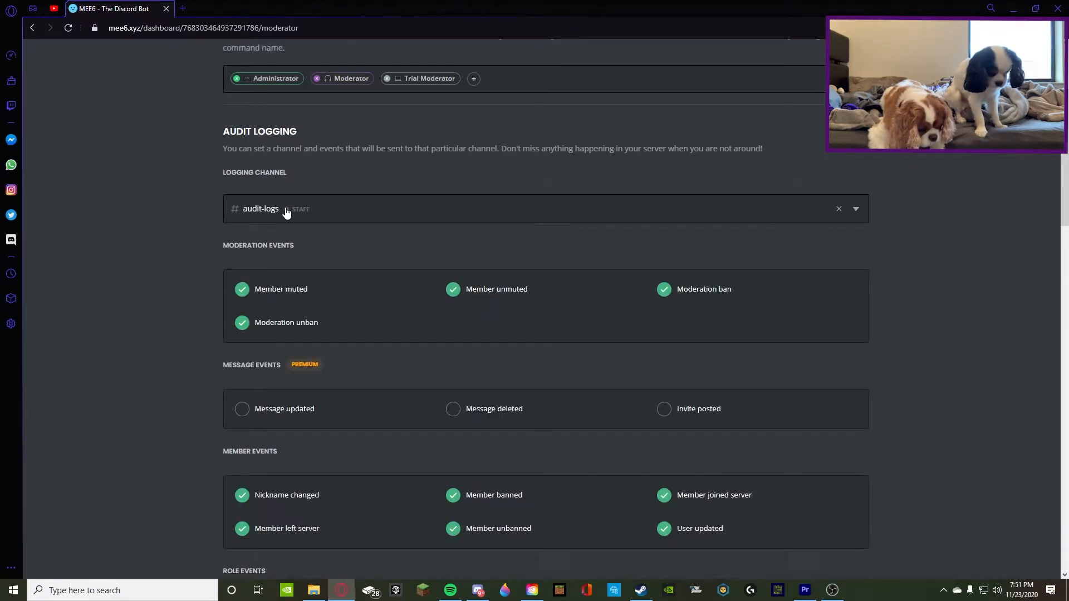
Remove burritos-chat from the ignored channels of the audit logging
scroll(241, 207, "down", 10)
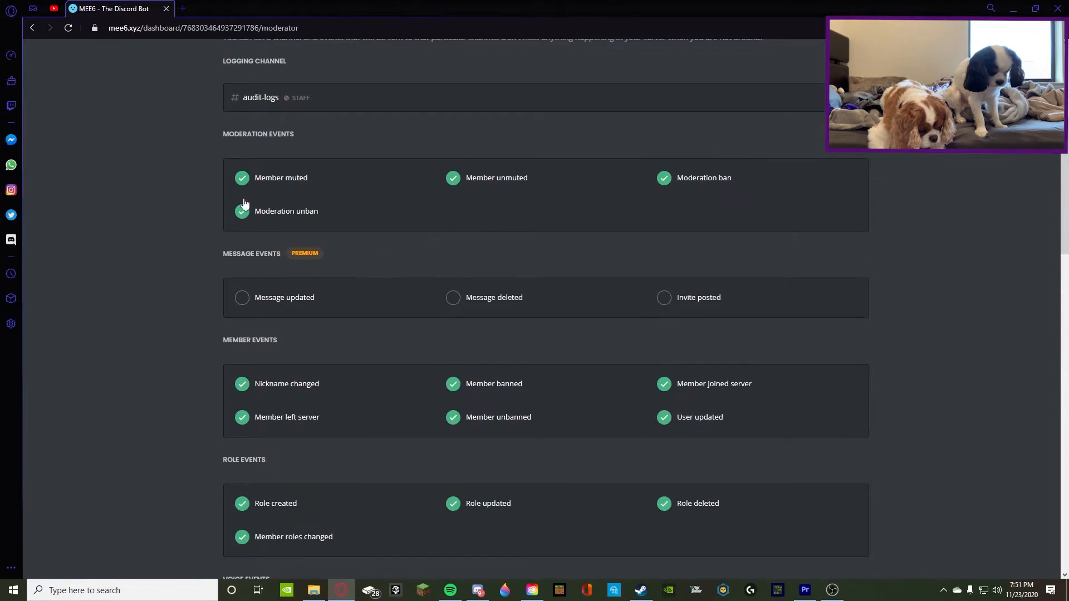
scroll(451, 333, "up", 3)
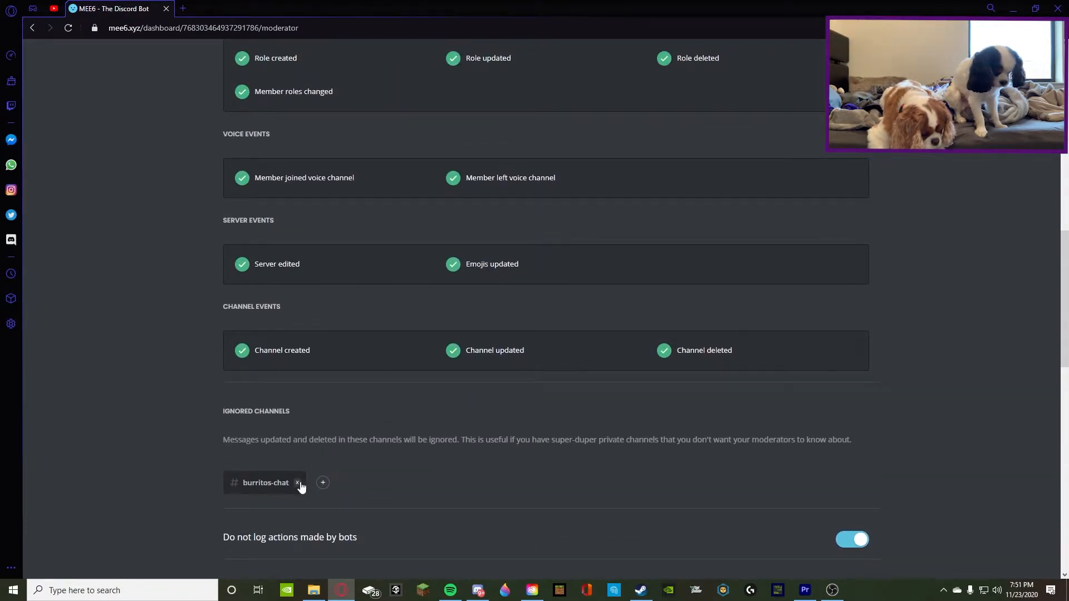
left_click(300, 486)
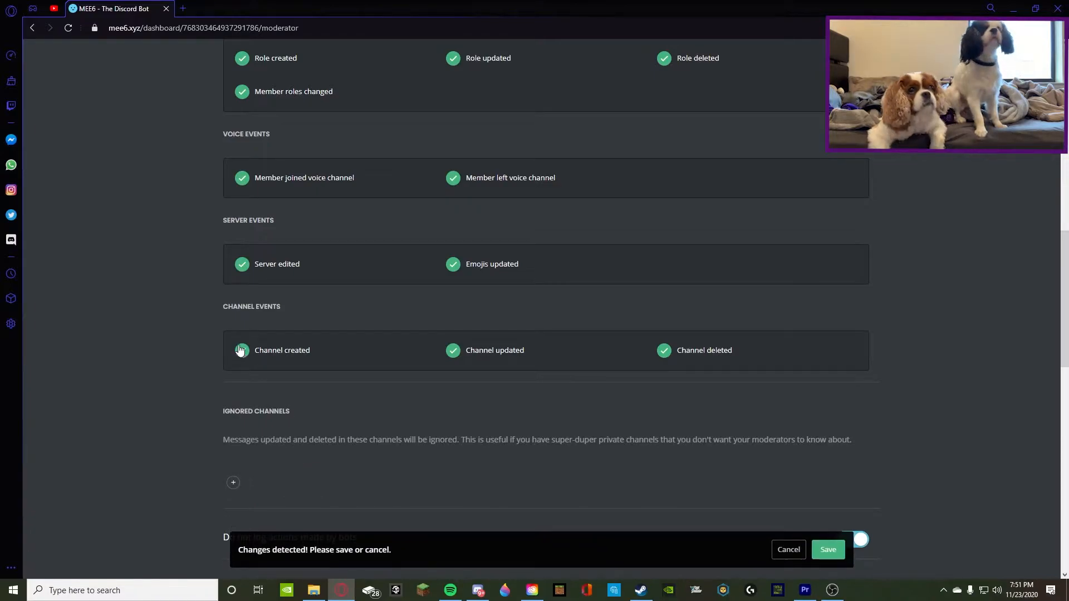
Review the audit logging event options, from moderation and message events to member, role, voice and server events
scroll(435, 313, "up", 10)
scroll(345, 312, "down", 8)
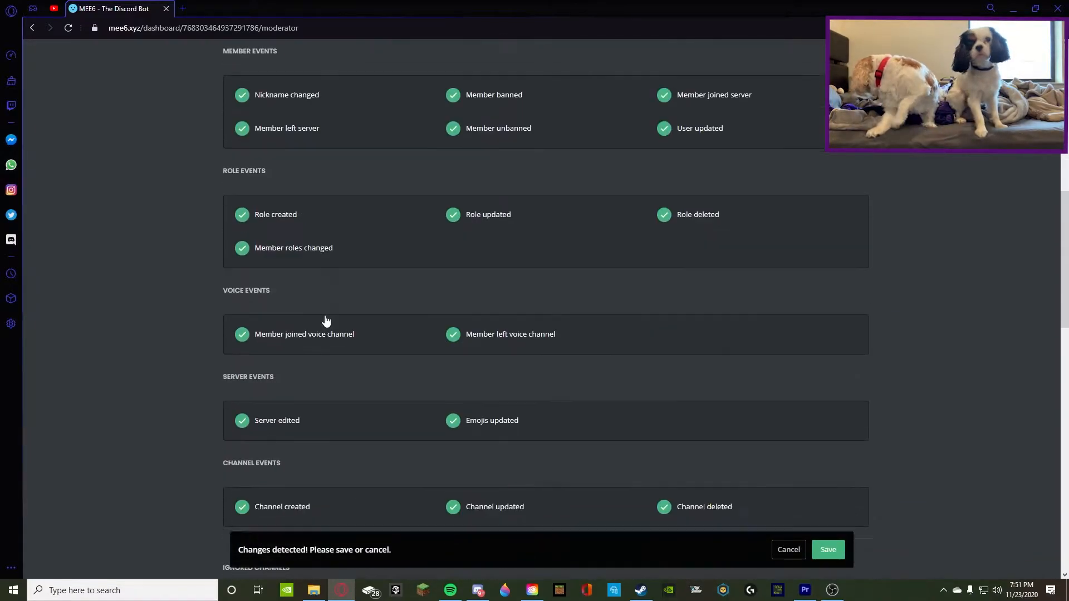
scroll(325, 321, "down", 2)
scroll(326, 318, "up", 3)
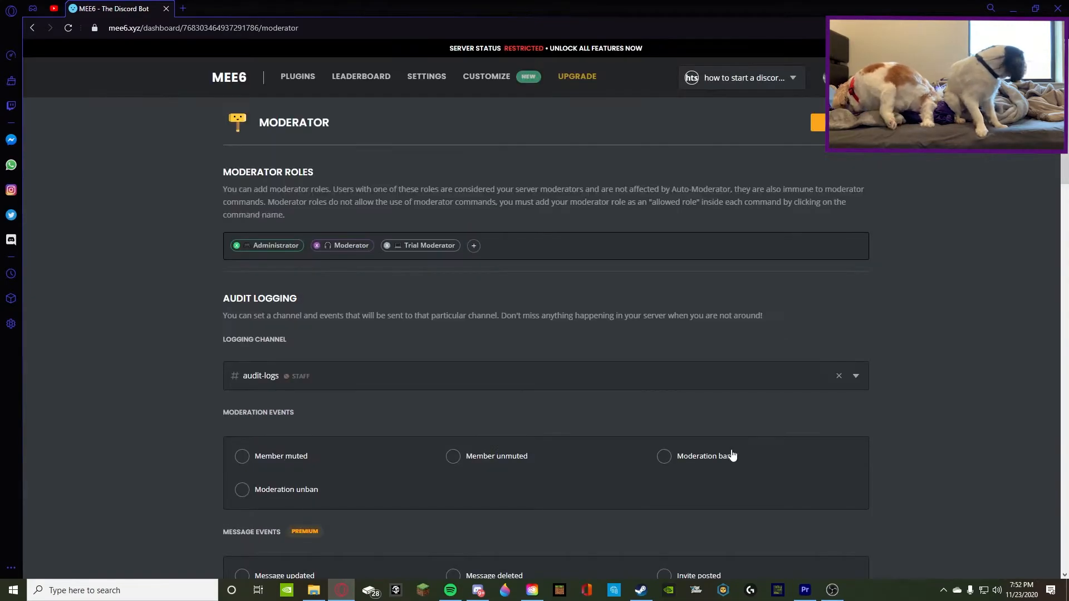
scroll(732, 456, "down", 15)
scroll(475, 349, "up", 9)
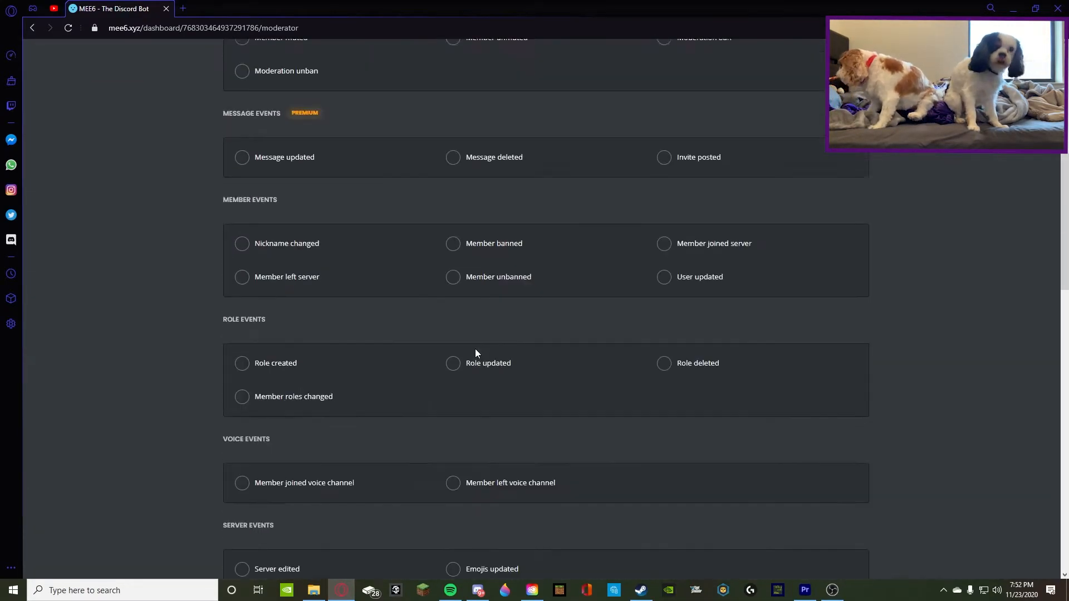
scroll(473, 352, "up", 6)
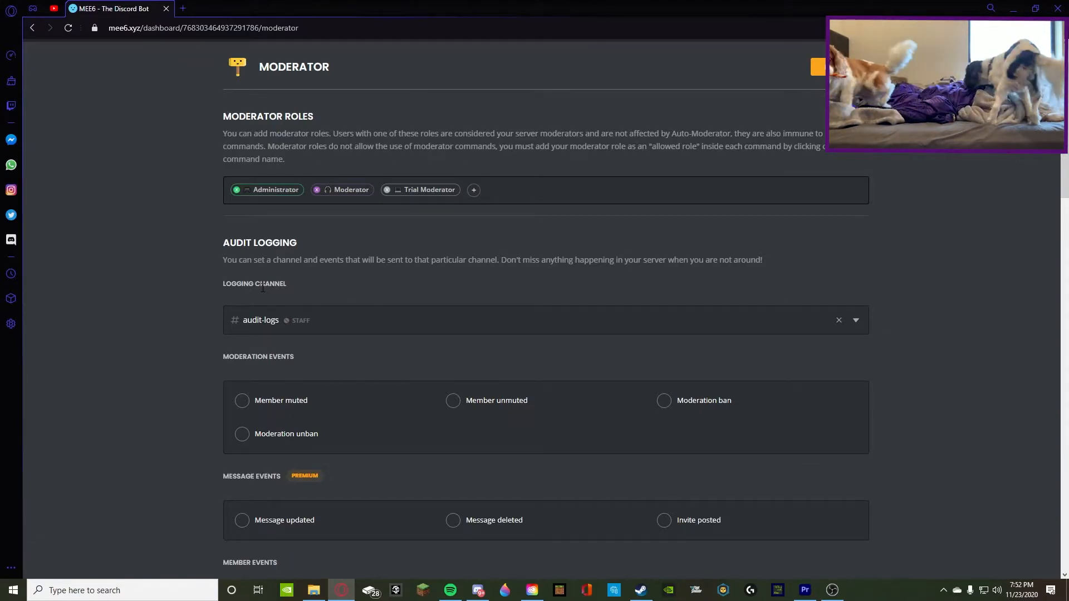
scroll(301, 403, "down", 3)
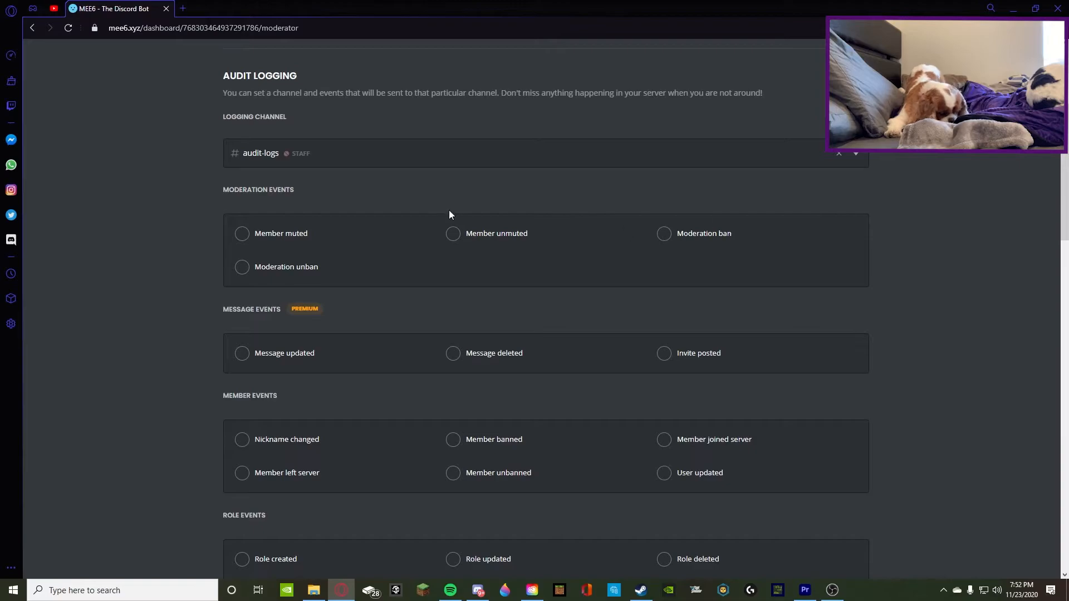
scroll(384, 361, "down", 4)
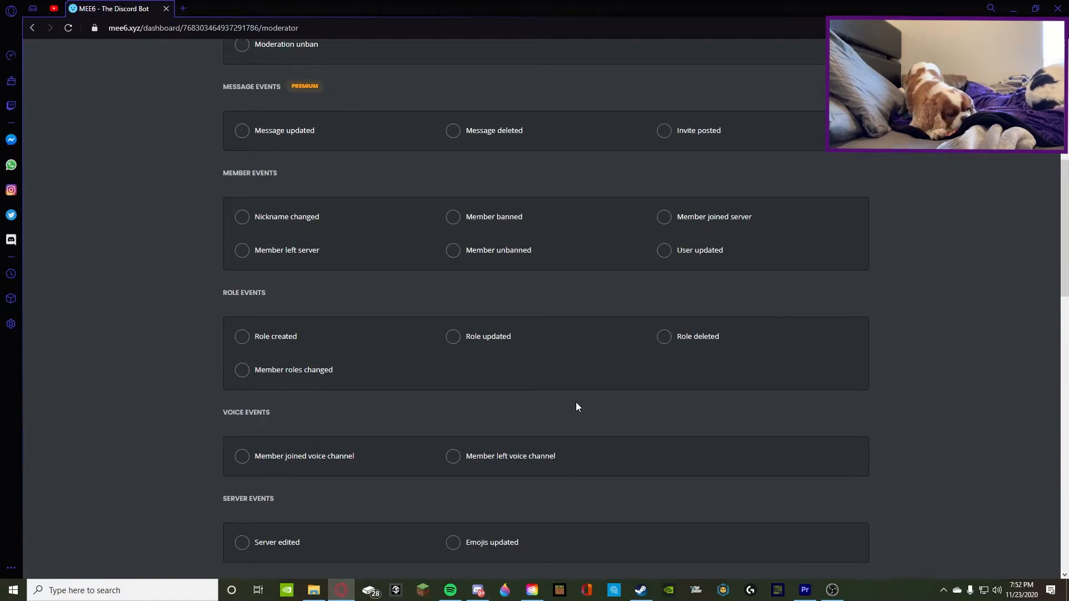
Enable all moderation events for audit logging: Member muted, Member unmuted, Moderation ban and Moderation unban
scroll(576, 402, "up", 7)
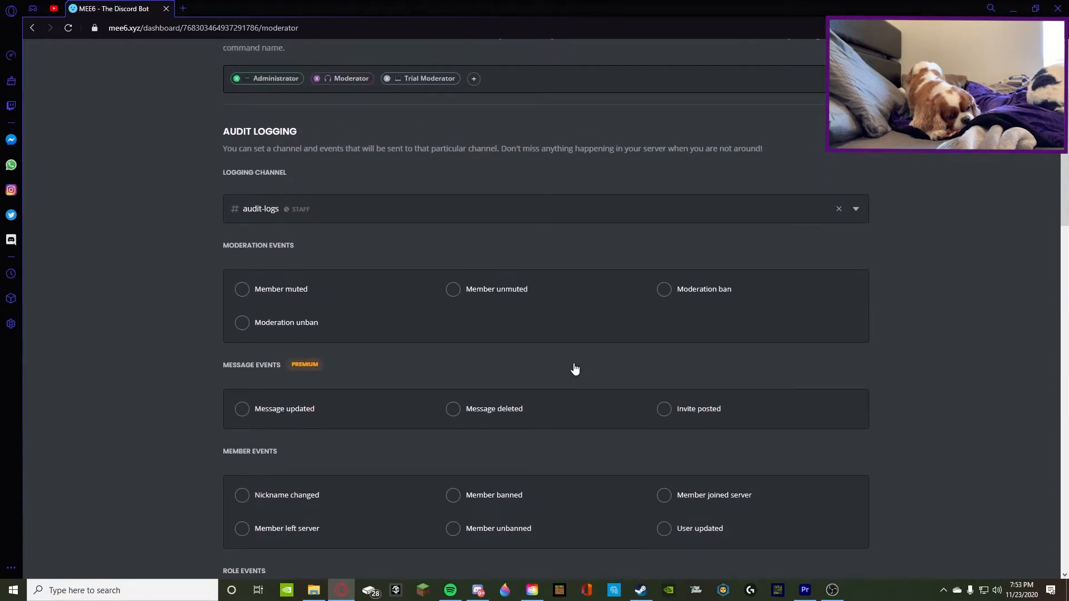
scroll(583, 353, "down", 2)
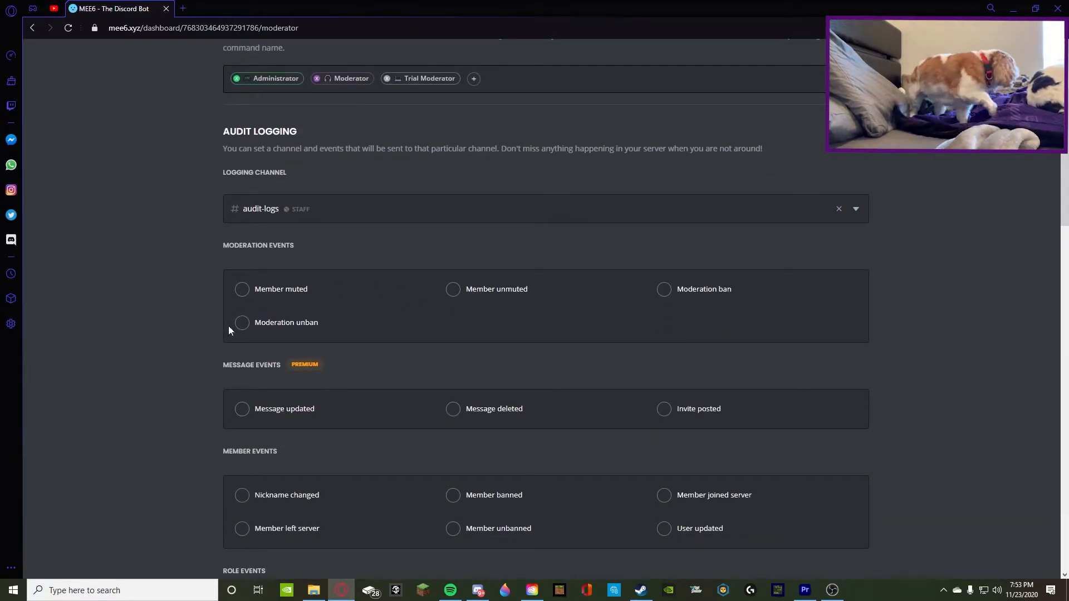
left_click(242, 290)
left_click(507, 301)
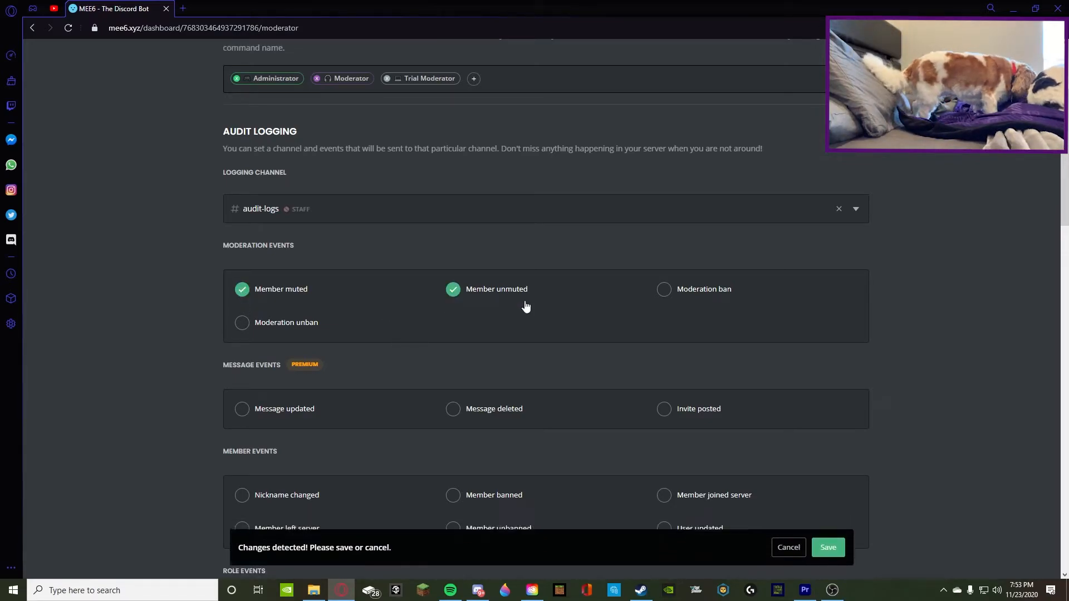
left_click(719, 295)
left_click(276, 322)
Enable the member events Member banned, Member unbanned and User updated for audit logging
scroll(352, 337, "down", 2)
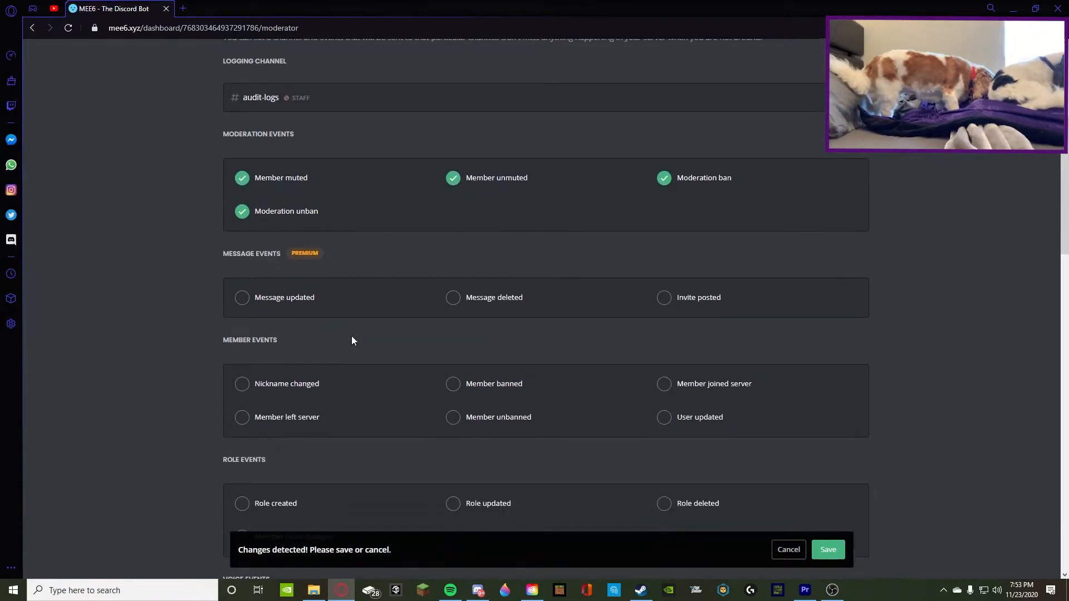
scroll(352, 338, "down", 1)
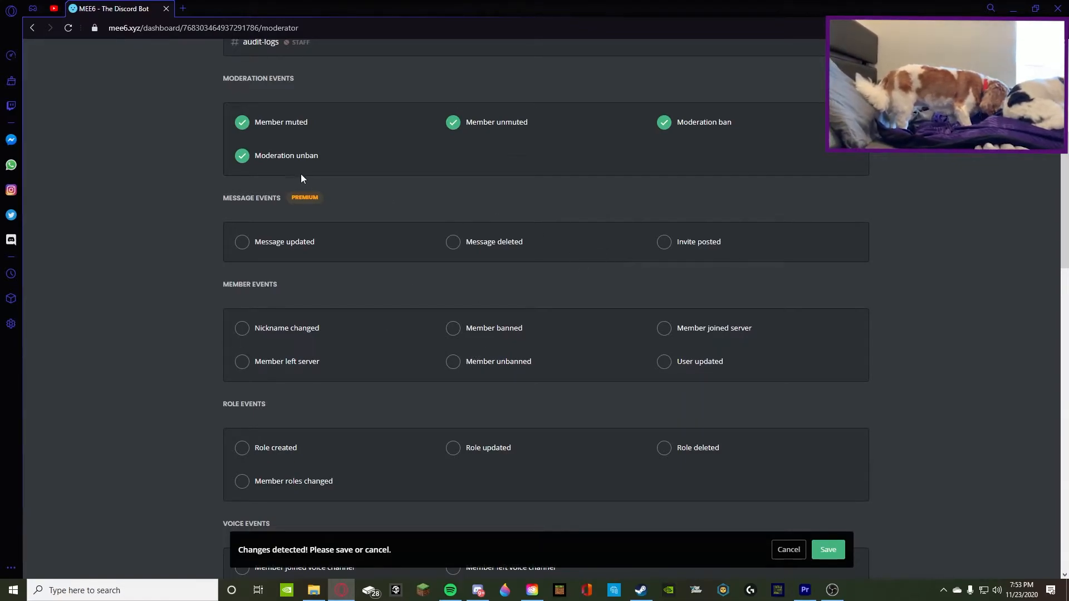
left_click(478, 329)
left_click(453, 362)
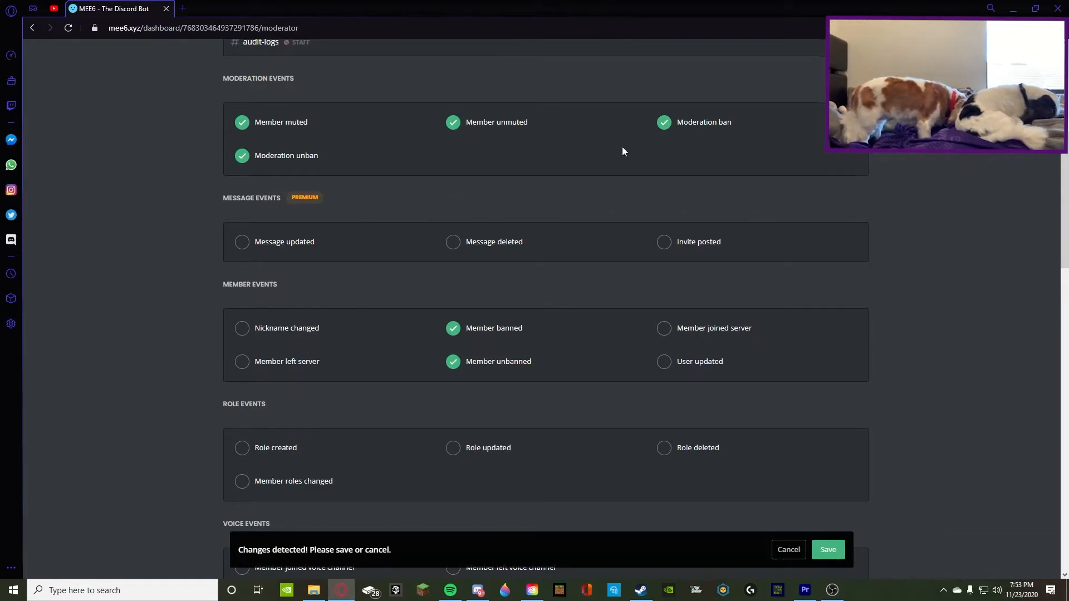
scroll(332, 284, "down", 2)
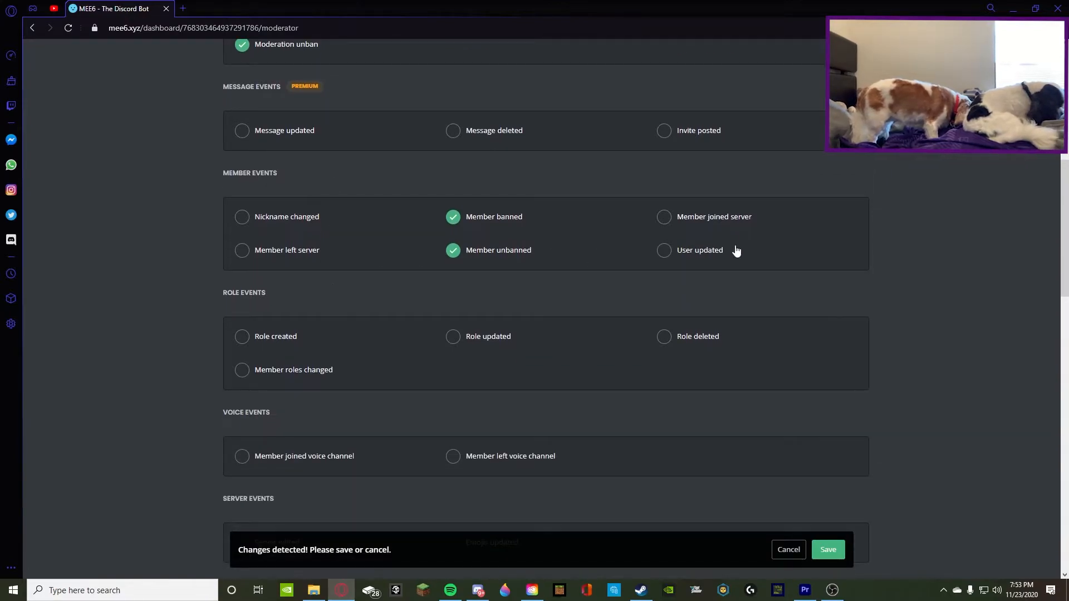
left_click(664, 250)
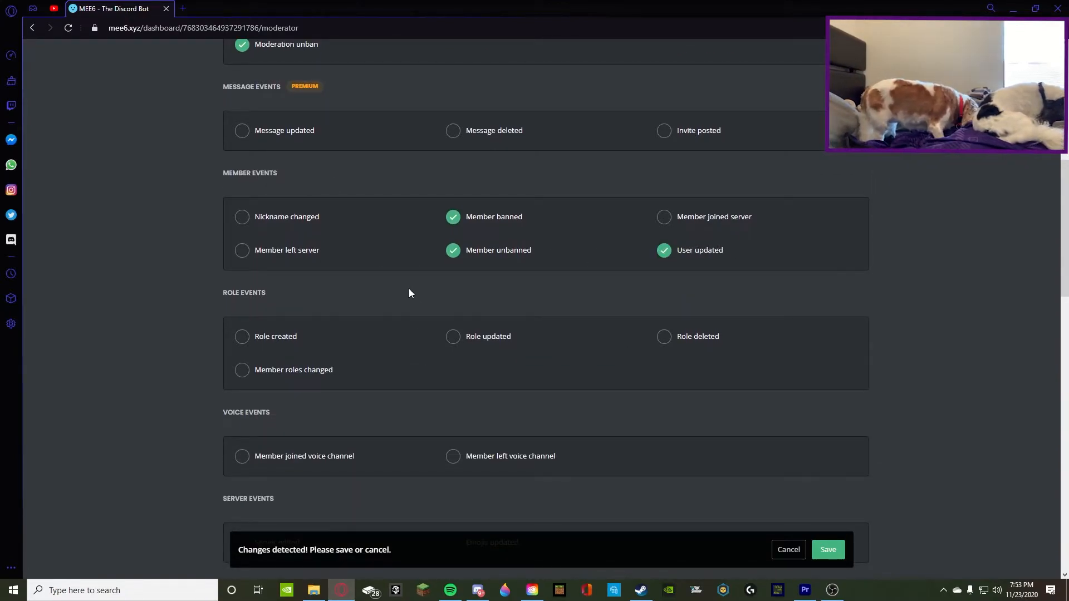
Enable the role events Role created, Role updated and Role deleted for audit logging
left_click(255, 336)
left_click(468, 340)
left_click(729, 339)
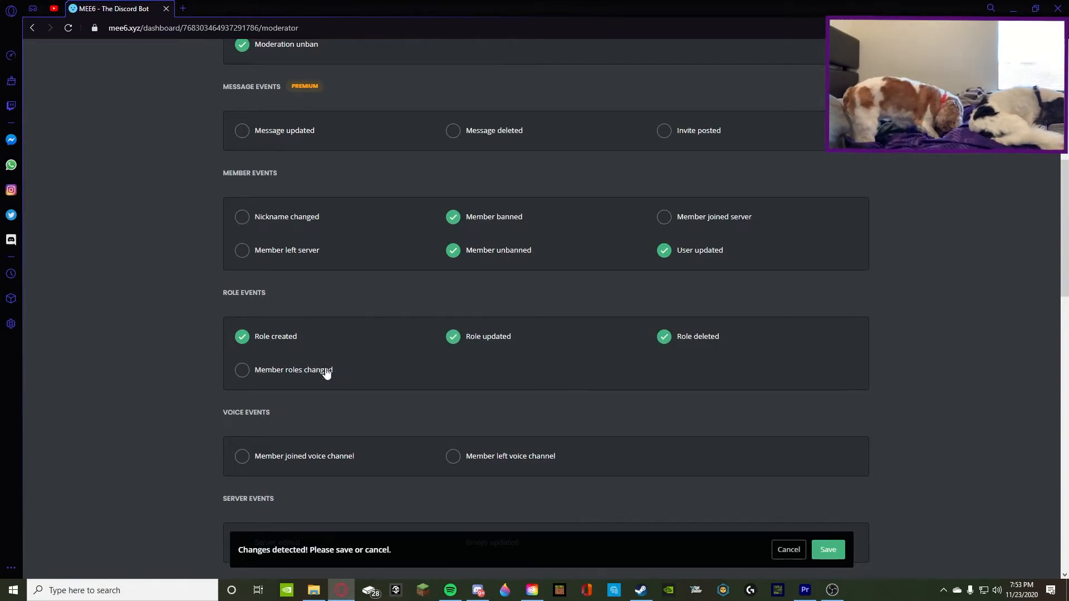
Enable the server events Server edited and Emojis updated and the channel events Channel created, Channel updated and Channel deleted
scroll(302, 408, "down", 4)
left_click(240, 318)
left_click(480, 328)
left_click(246, 411)
left_click(450, 406)
left_click(663, 407)
scroll(557, 407, "down", 4)
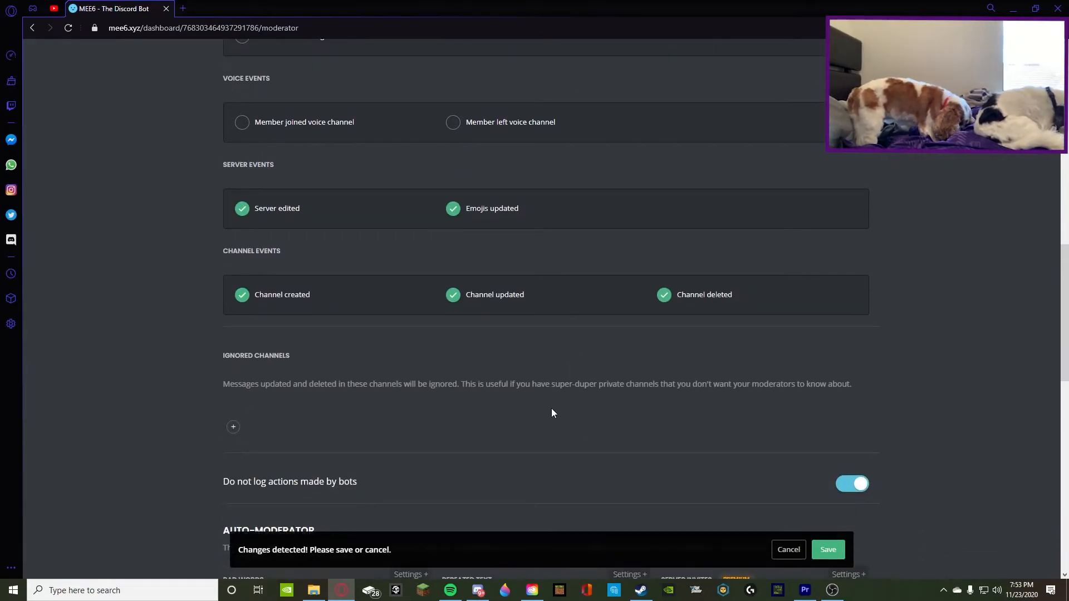
Look over the selected audit logging events and save the changes to the Moderator plugin
scroll(557, 407, "up", 3)
scroll(558, 411, "up", 6)
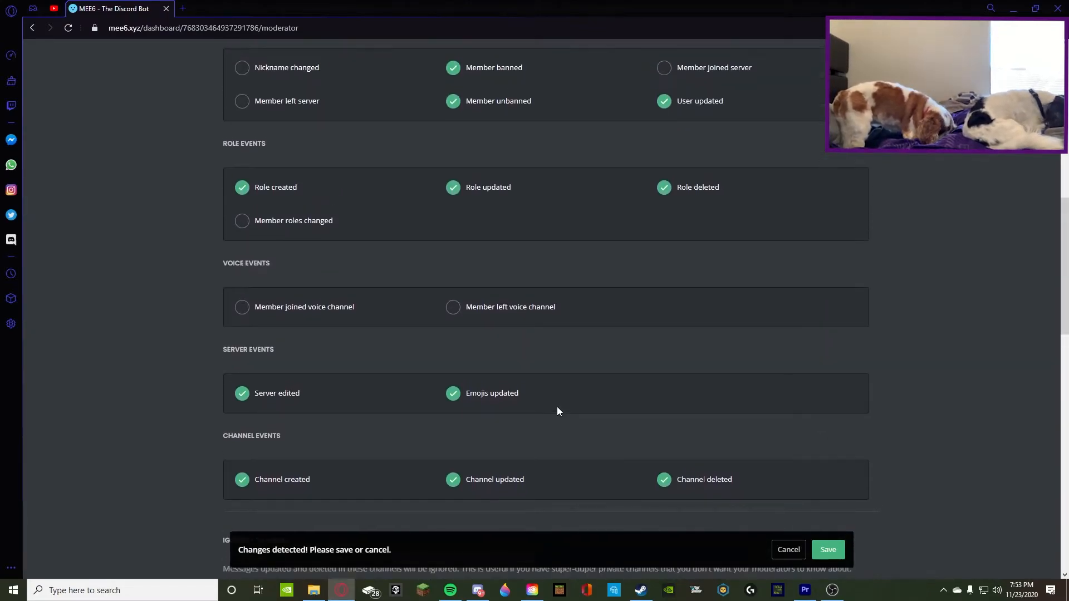
scroll(549, 422, "down", 1)
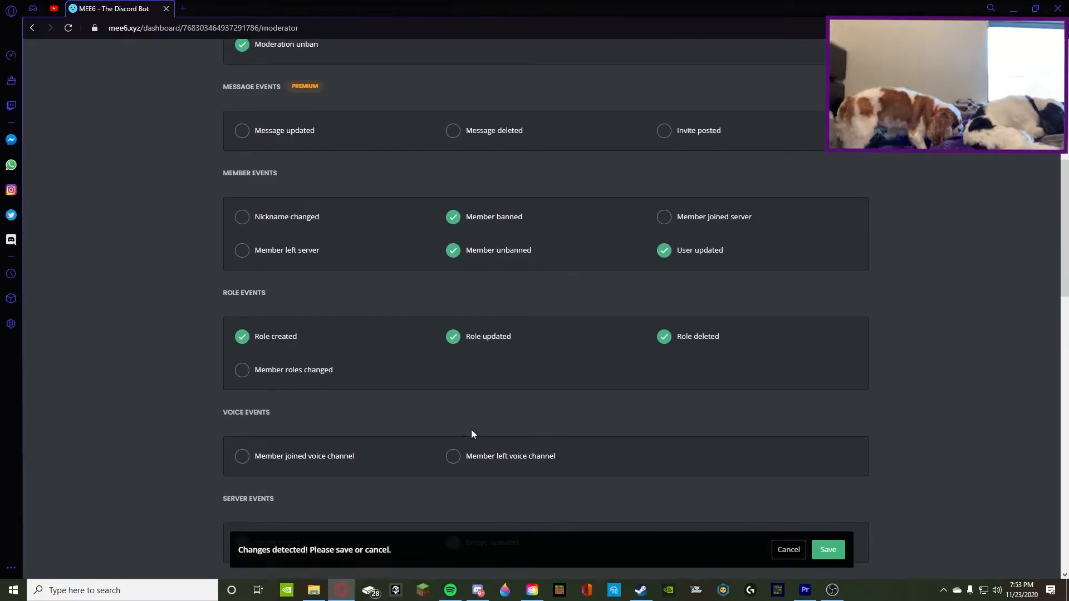
scroll(518, 453, "up", 2)
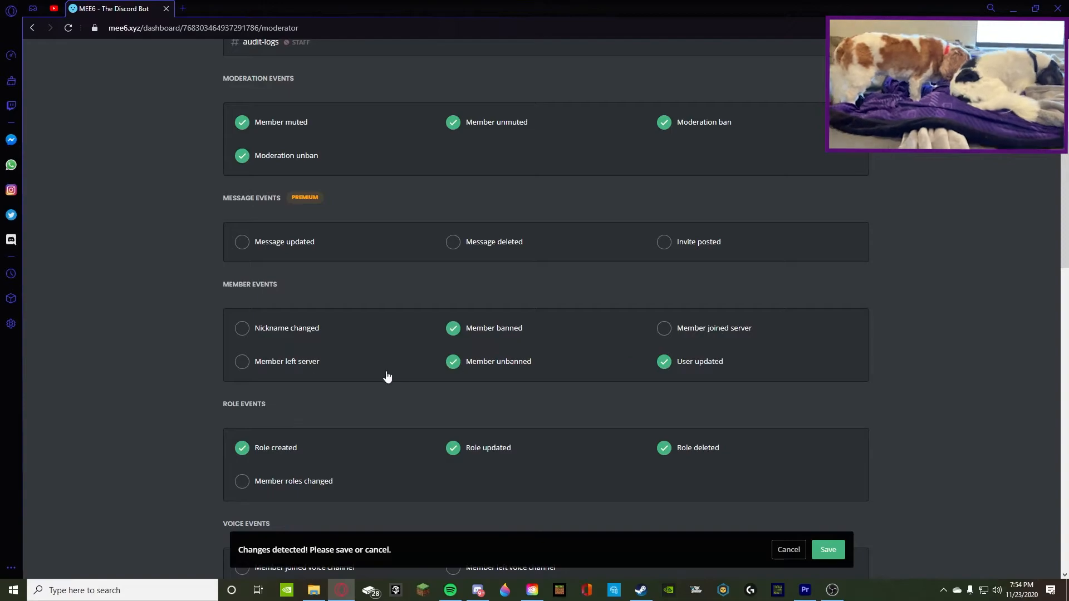
scroll(340, 359, "up", 6)
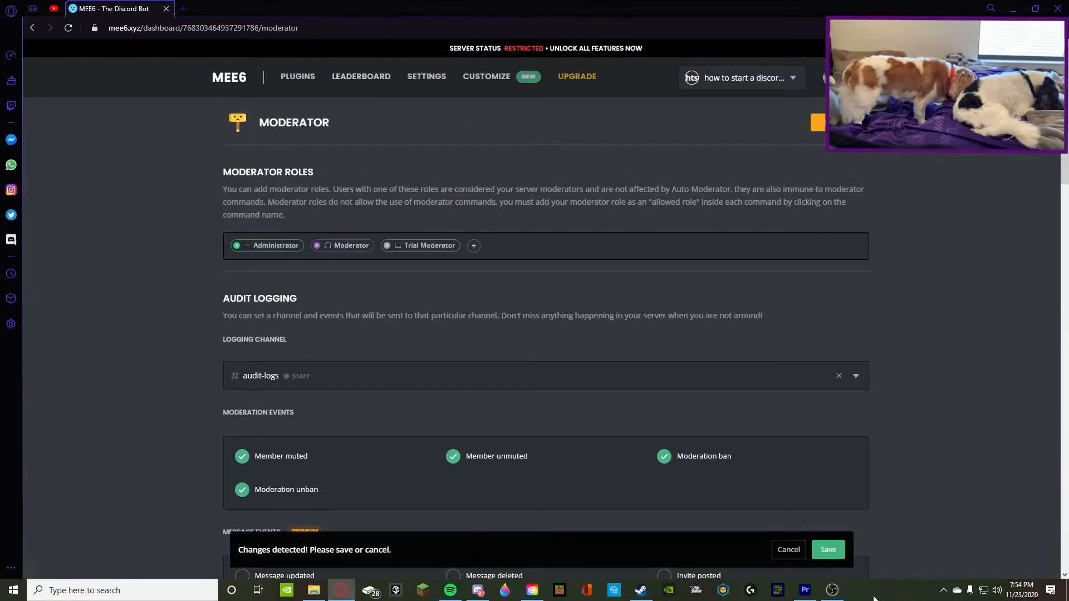
left_click(829, 550)
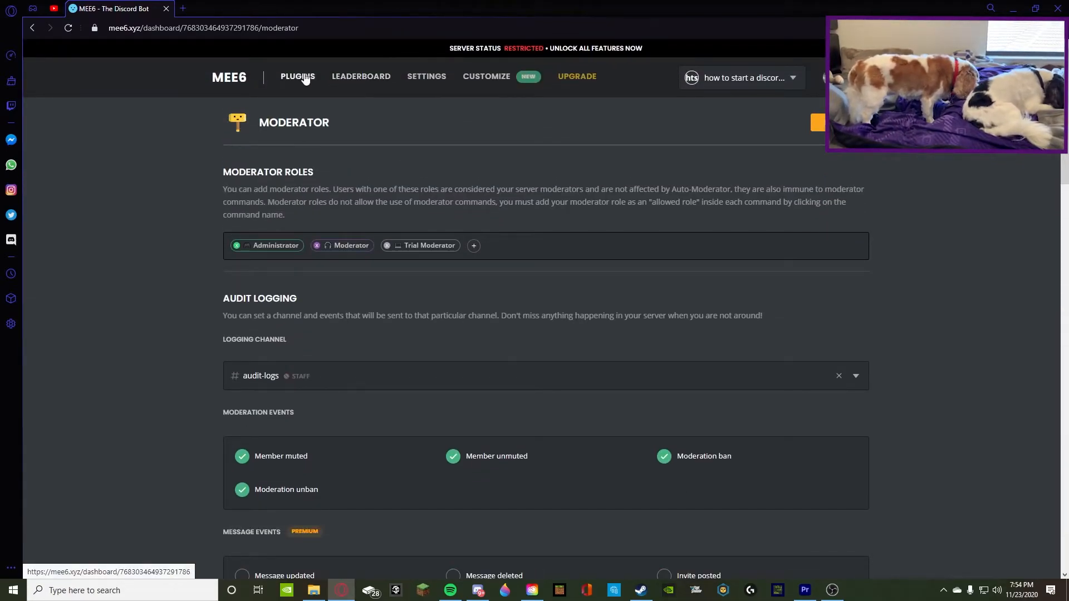
Reopen the Moderator plugin from the plugin overview and check the saved audit logging channel and events
left_click(298, 76)
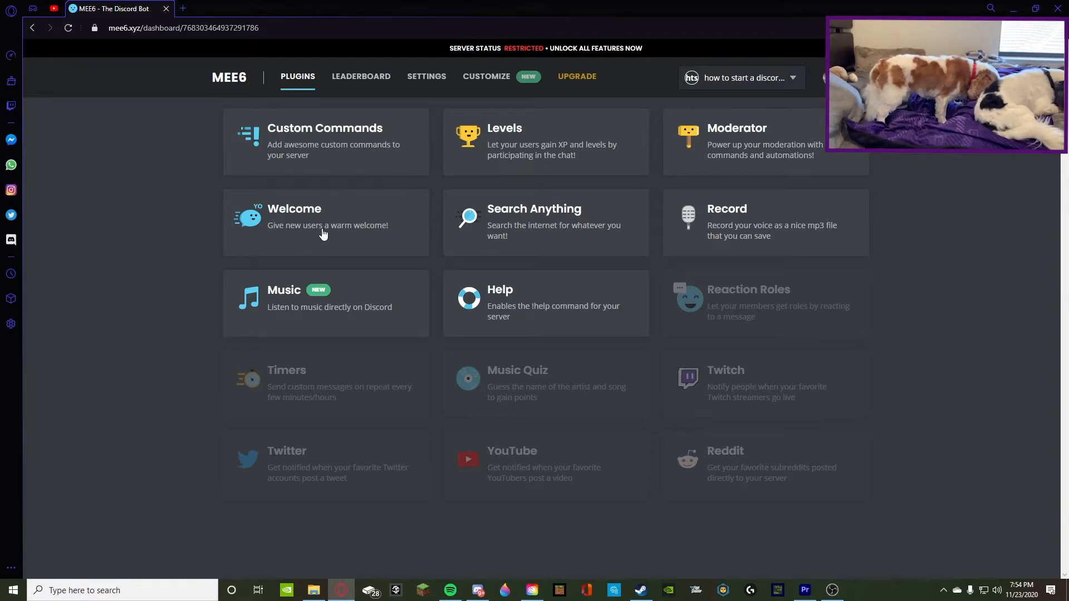
left_click(722, 136)
scroll(429, 314, "down", 9)
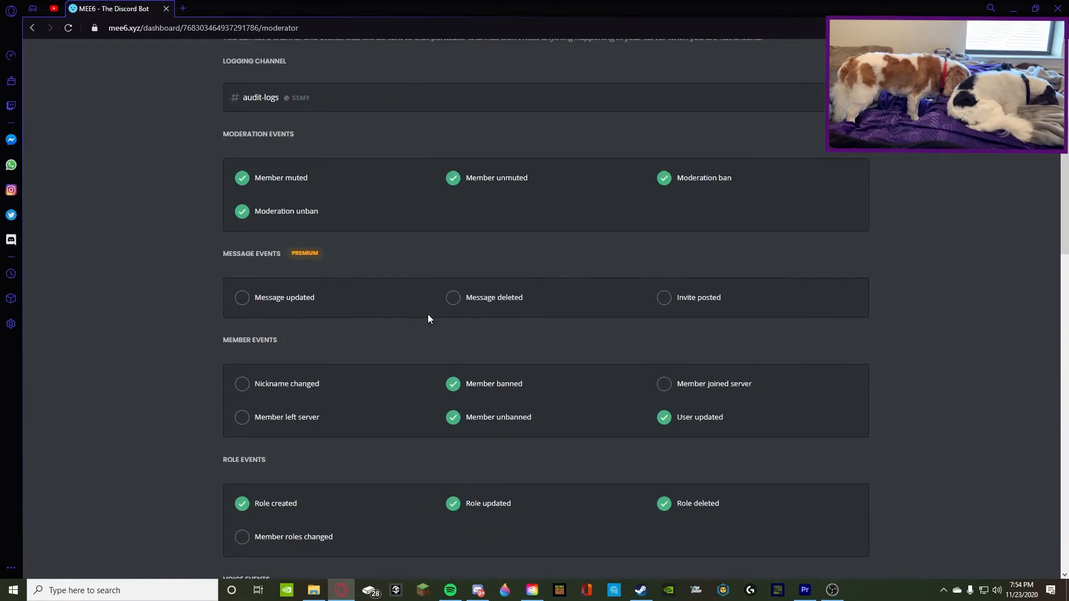
scroll(452, 313, "down", 8)
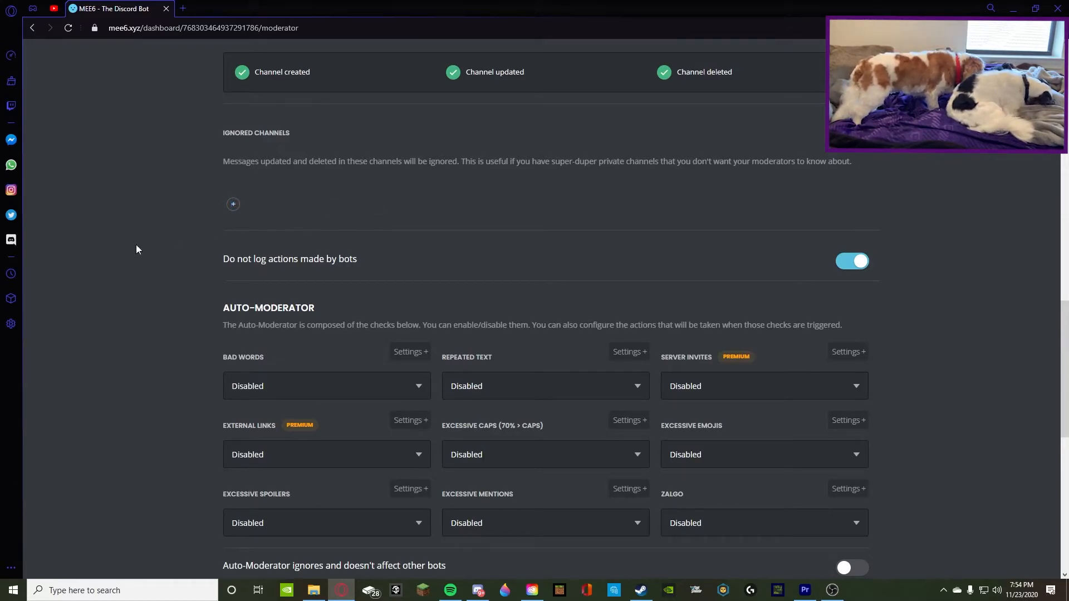
scroll(389, 268, "up", 4)
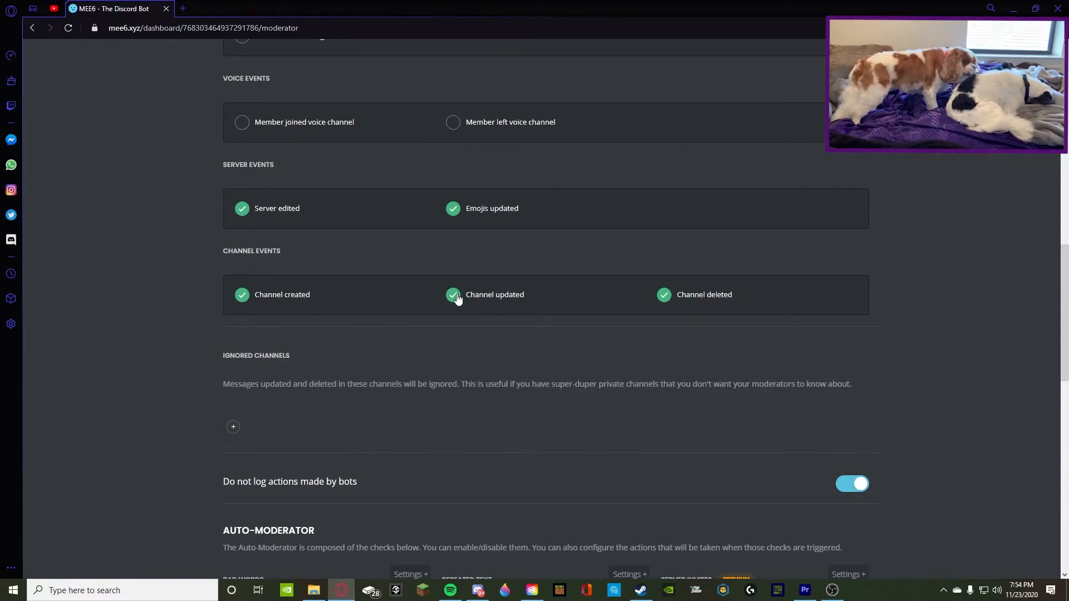
scroll(475, 301, "up", 9)
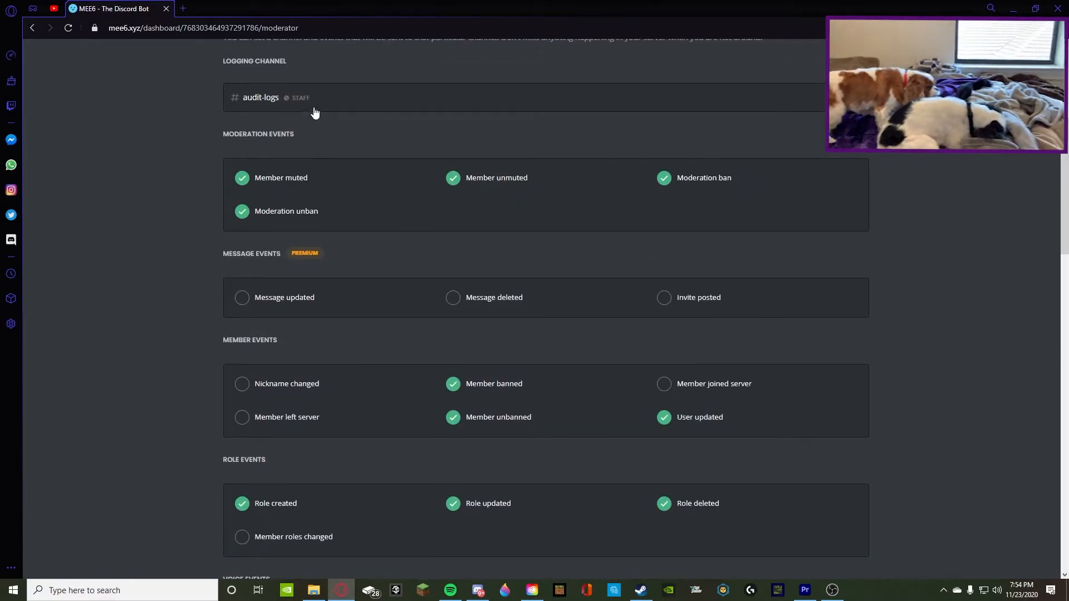
Add burritos-chat to the ignored channels of the audit logging and save the change
scroll(309, 162, "down", 10)
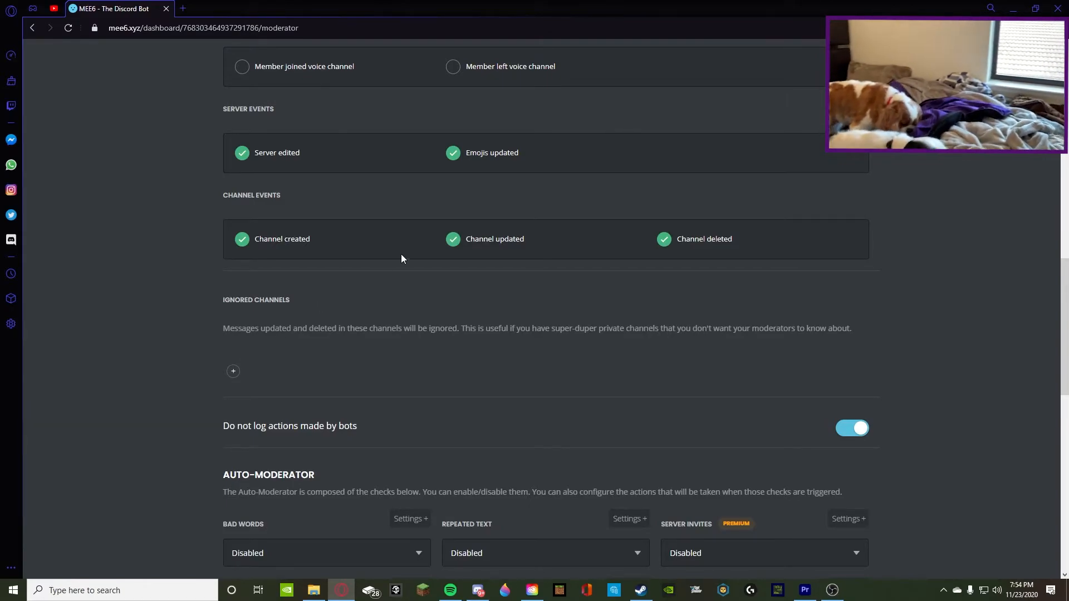
left_click(231, 368)
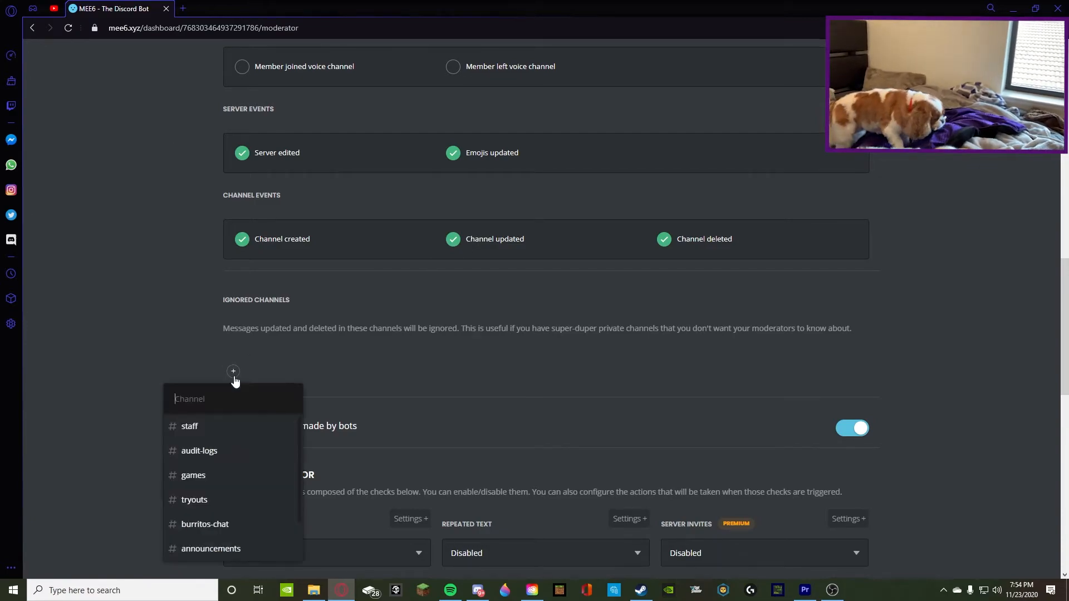
left_click(235, 526)
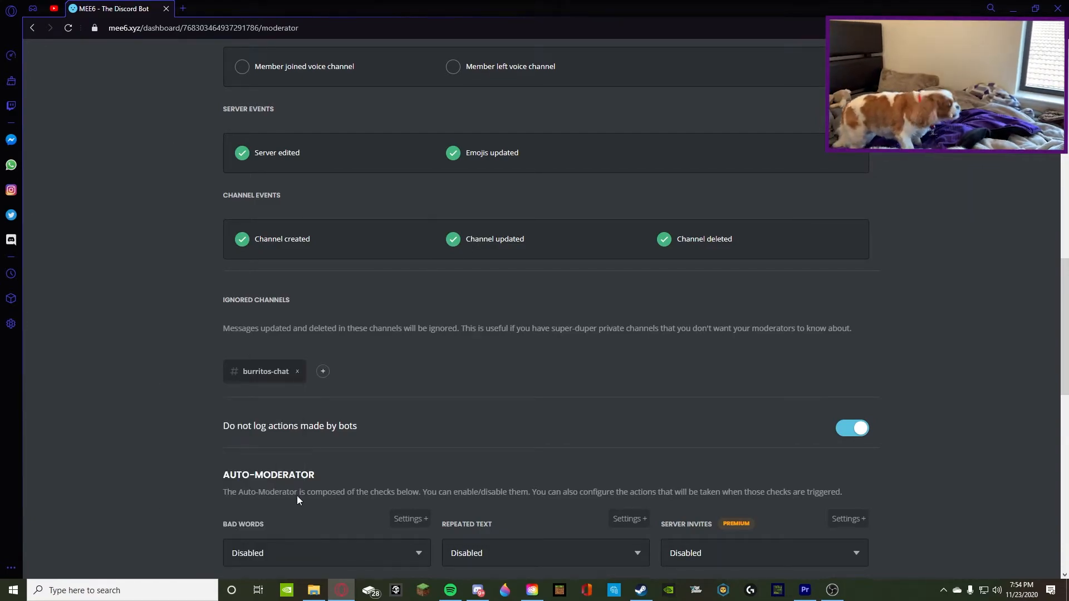
left_click(822, 552)
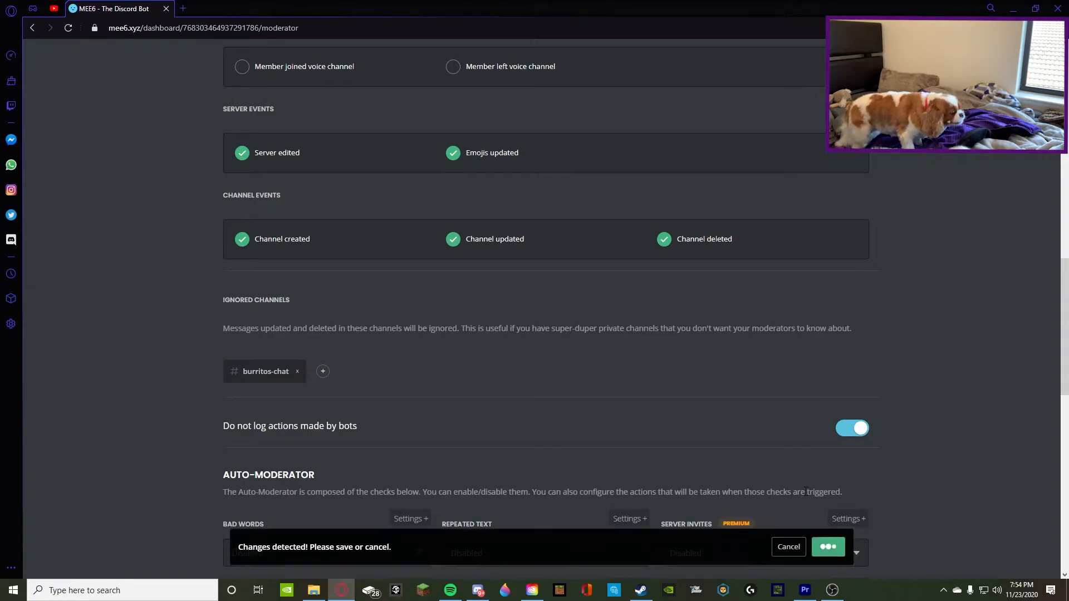
Set the Auto-Moderator checks Bad Words, Repeated Text and Excessive Caps to Delete Message & Warn Member
scroll(403, 425, "up", 15)
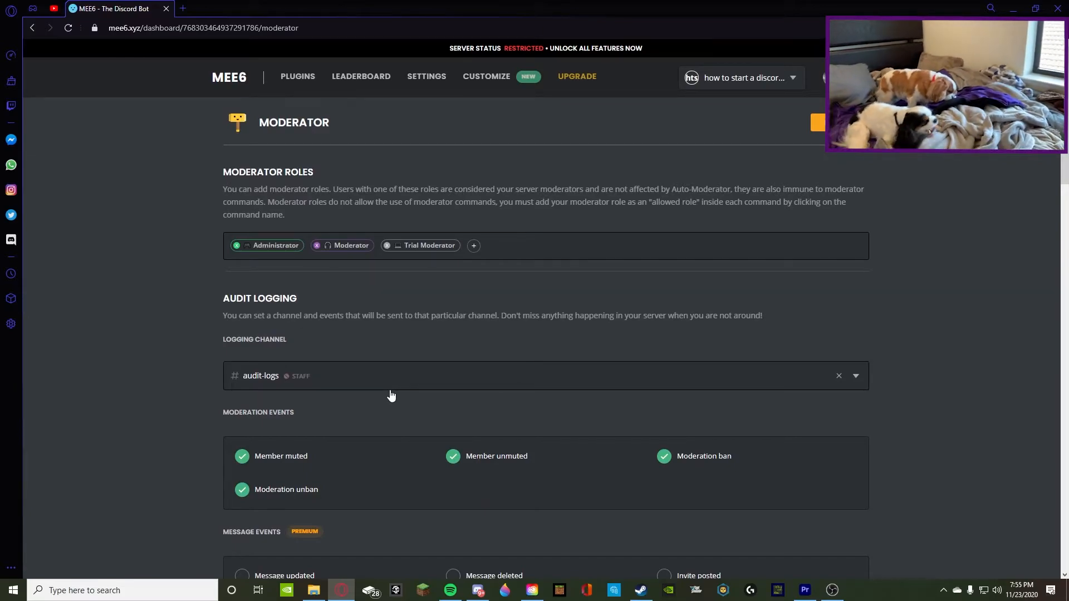
scroll(372, 382, "down", 14)
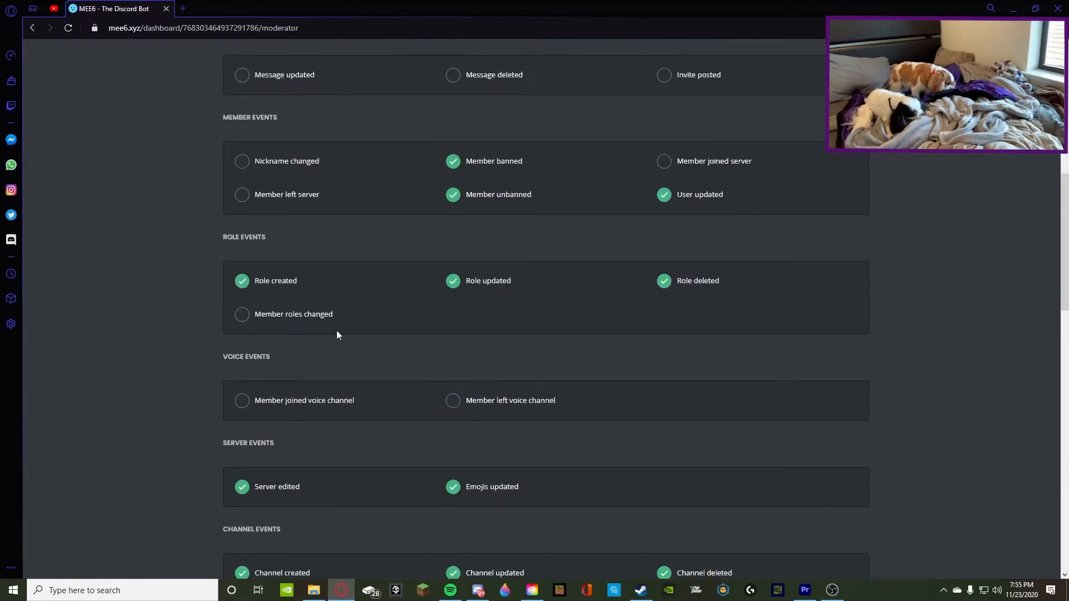
scroll(326, 312, "down", 8)
scroll(301, 284, "up", 5)
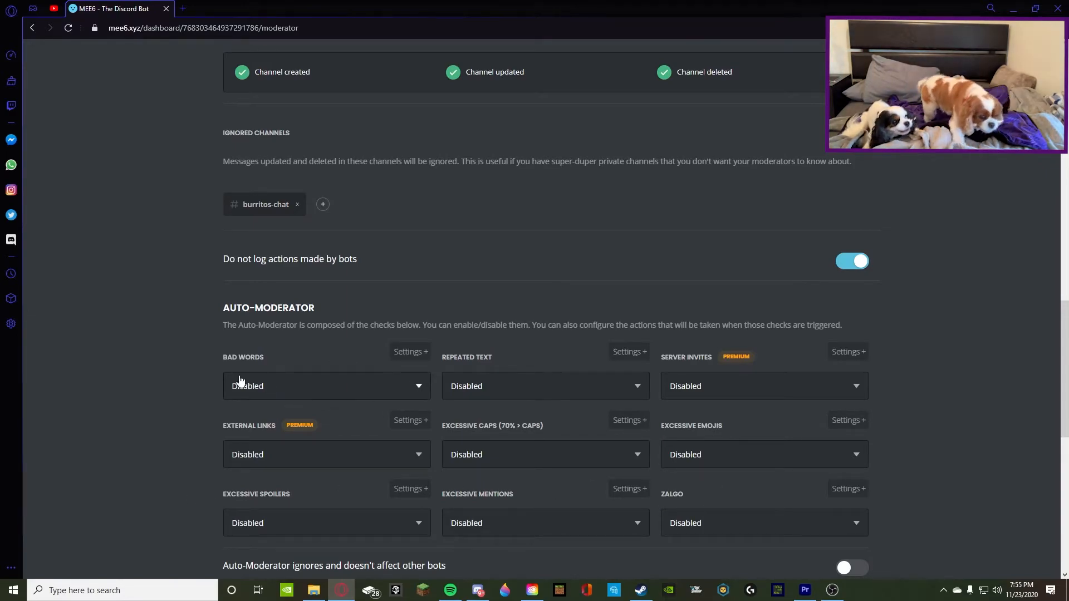
left_click(306, 391)
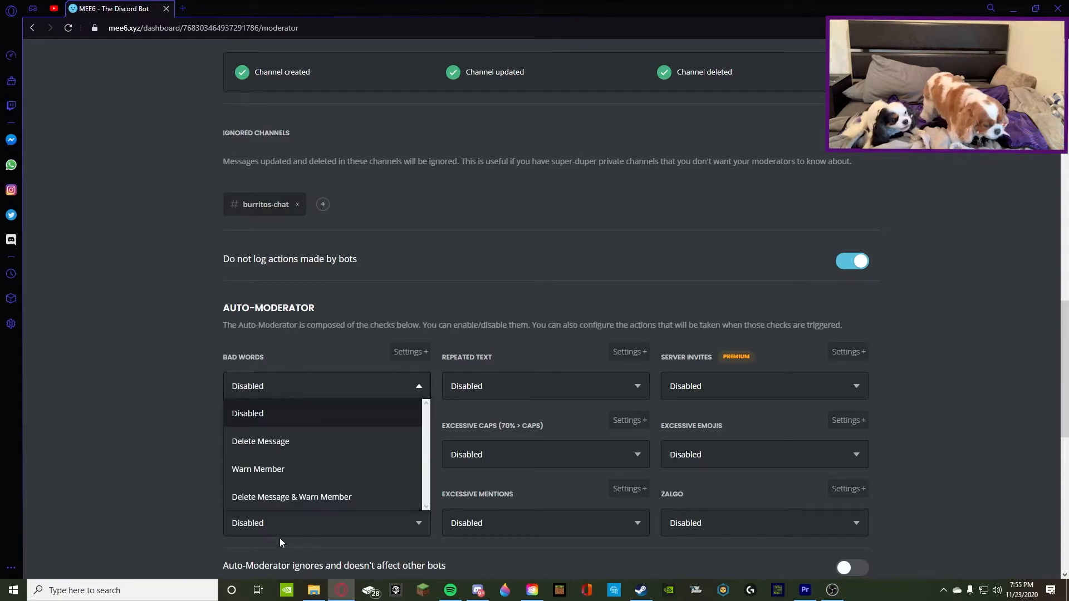
left_click(279, 496)
left_click(502, 387)
left_click(499, 496)
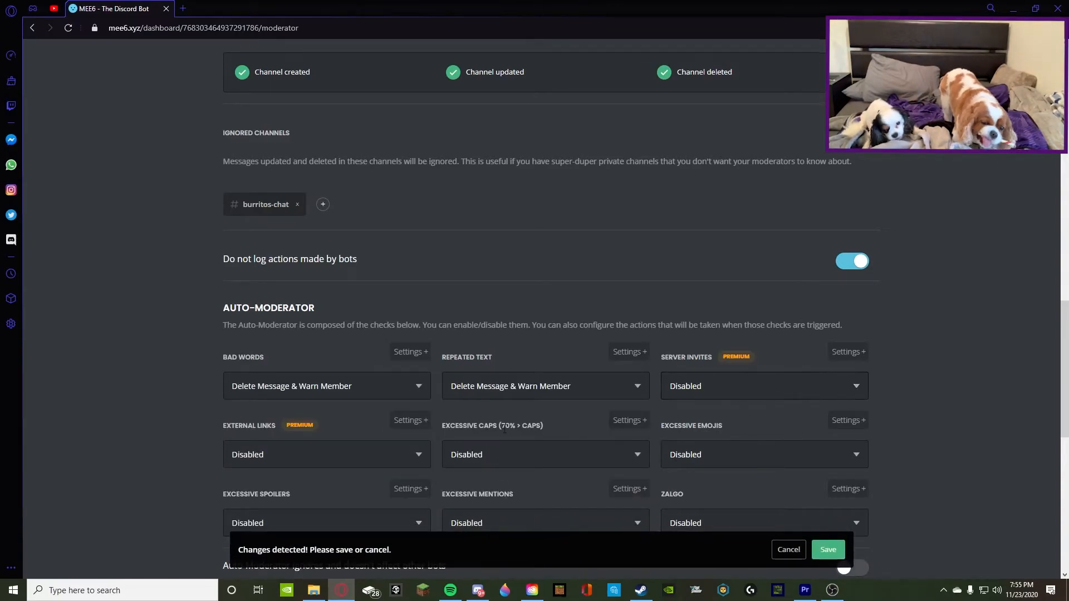
left_click(502, 456)
scroll(475, 396, "down", 3)
left_click(490, 395)
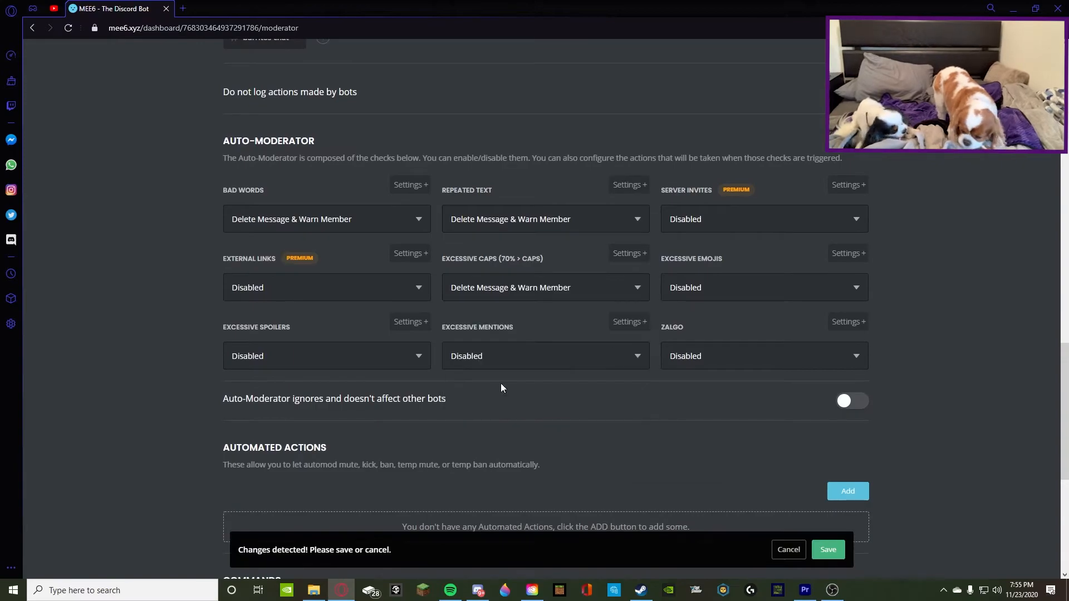
Set the Auto-Moderator checks Excessive Emojis, Zalgo, Excessive Mentions and Excessive Spoilers to Delete Message & Warn Member
left_click(708, 293)
left_click(692, 399)
left_click(691, 358)
left_click(690, 467)
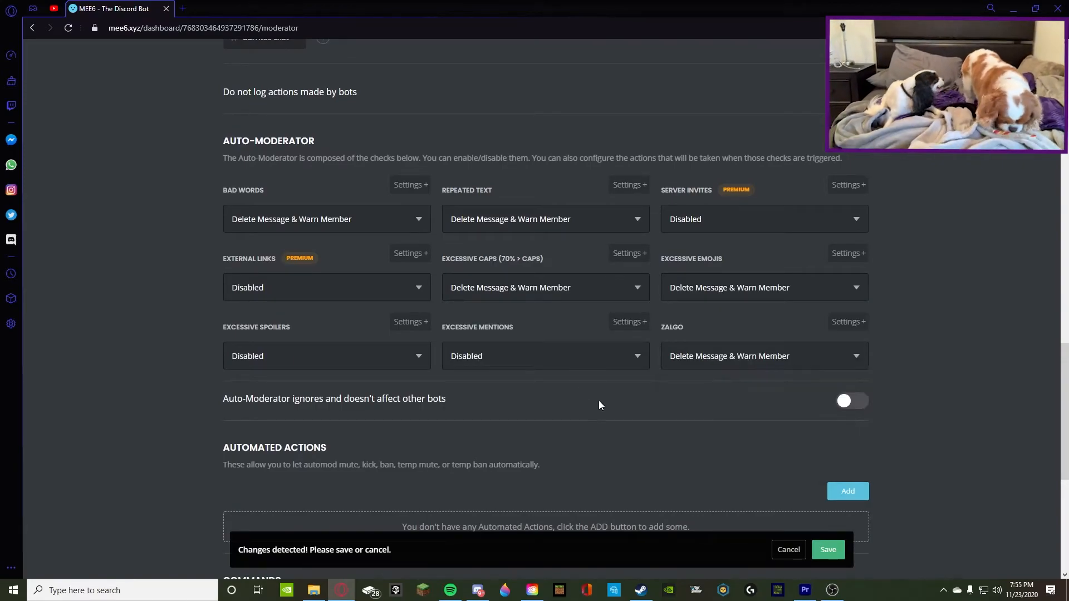
left_click(556, 359)
left_click(511, 466)
left_click(270, 356)
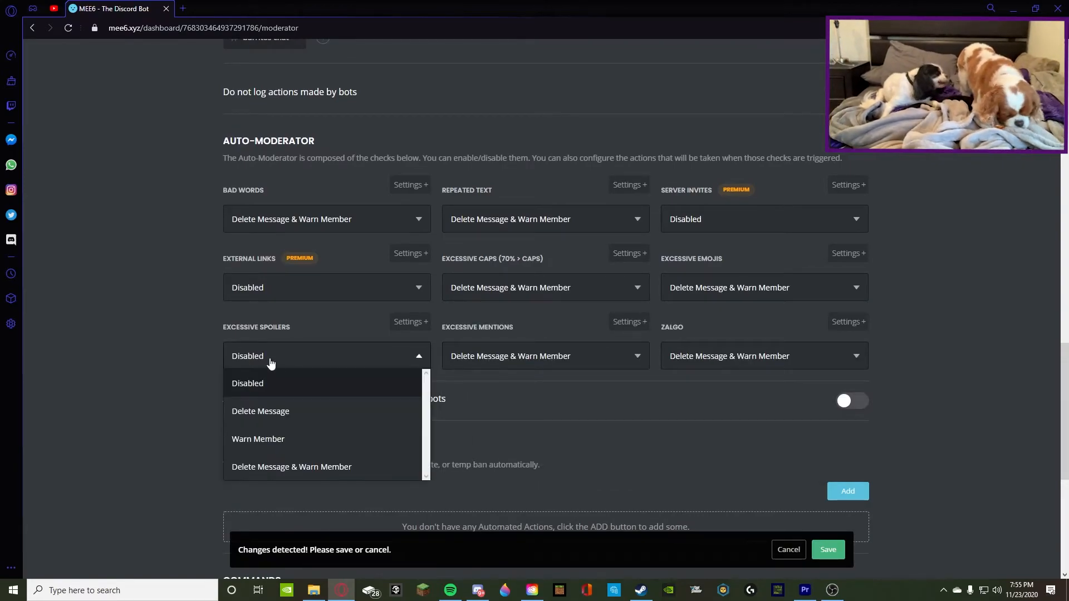
left_click(268, 466)
scroll(558, 415, "down", 3)
scroll(557, 412, "up", 3)
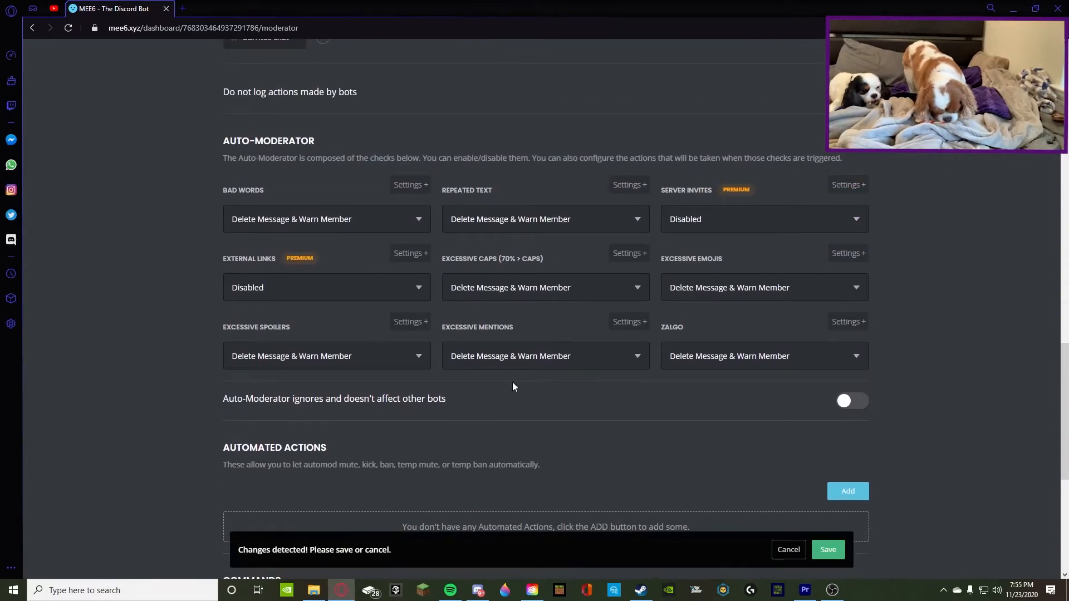
scroll(513, 383, "down", 3)
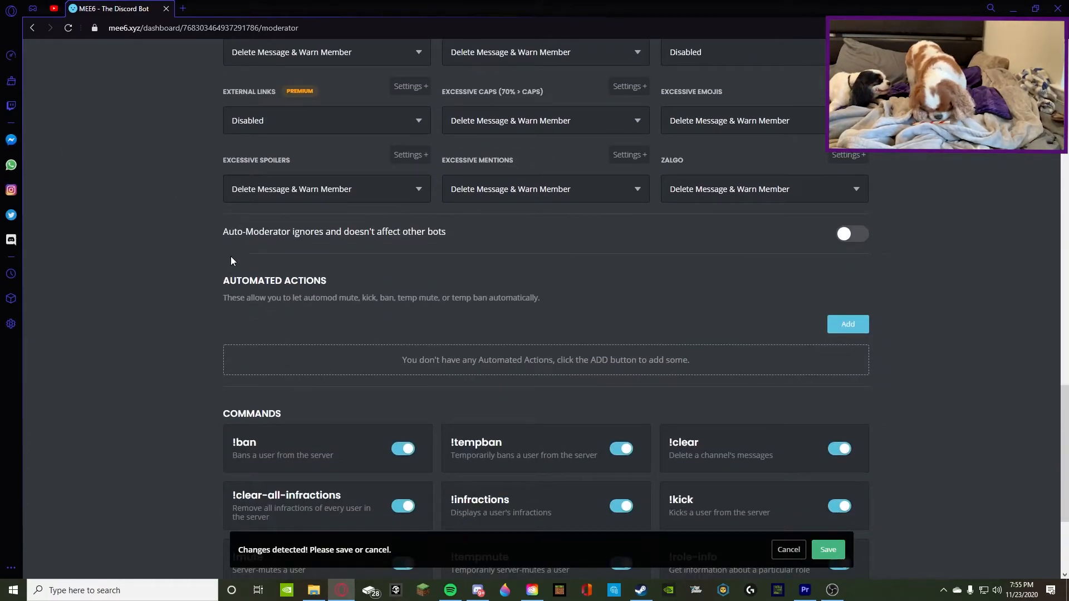
scroll(231, 260, "up", 4)
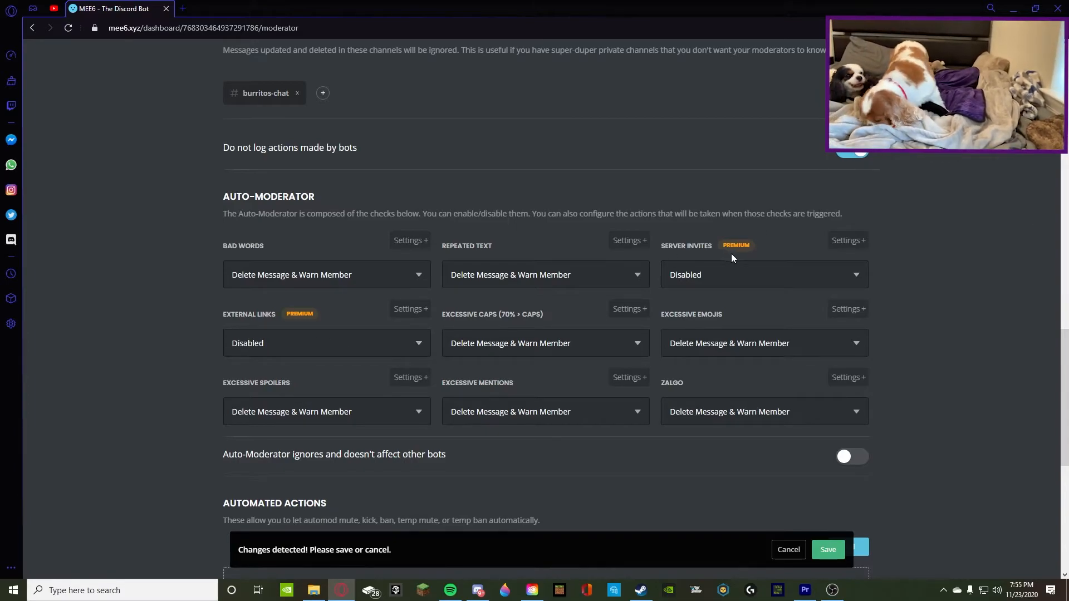
Review the Moderator settings from the moderator roles and audit logging events through the Auto-Moderator checks and Automated Actions
scroll(273, 318, "up", 3)
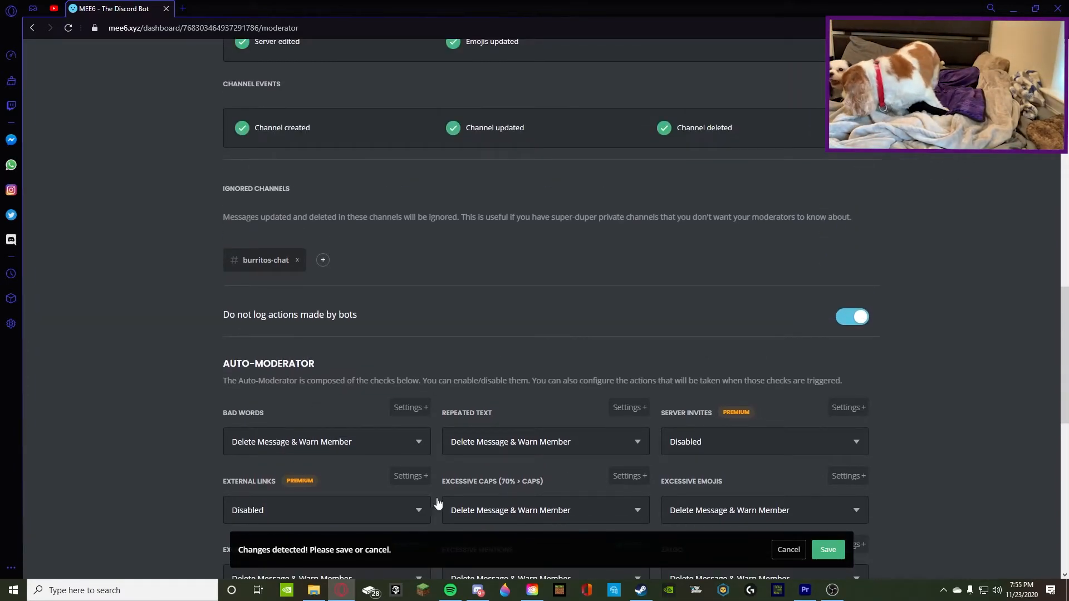
scroll(579, 294, "up", 10)
scroll(419, 261, "up", 4)
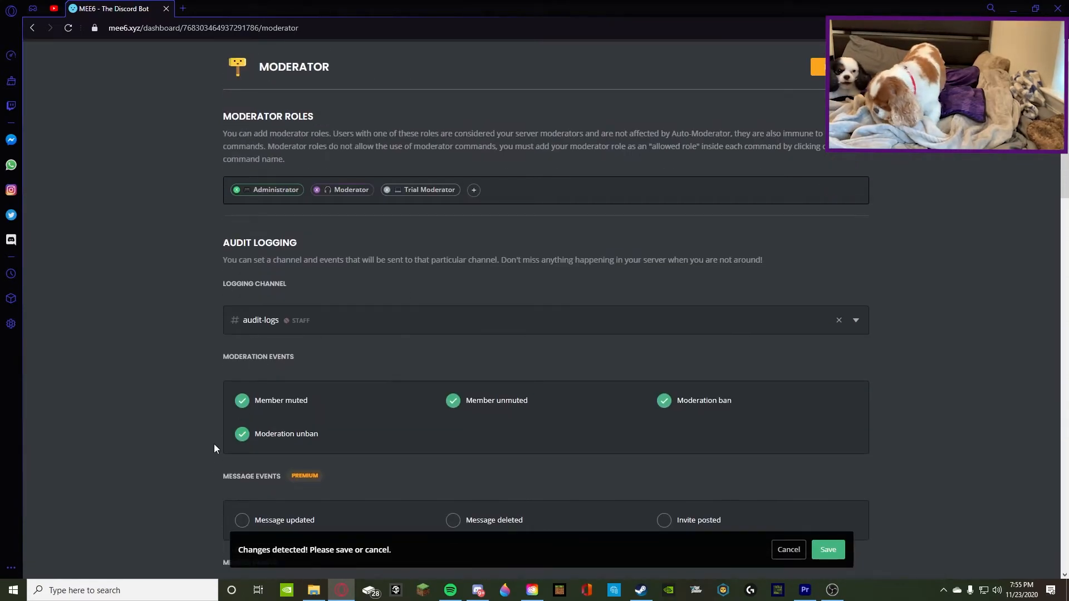
scroll(341, 448, "down", 6)
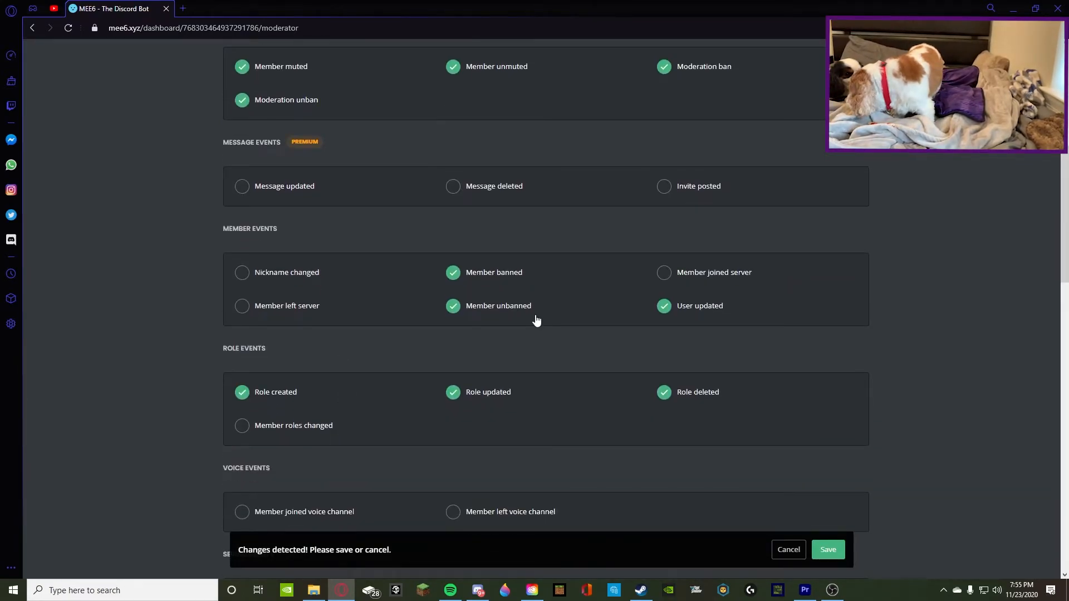
scroll(537, 321, "down", 8)
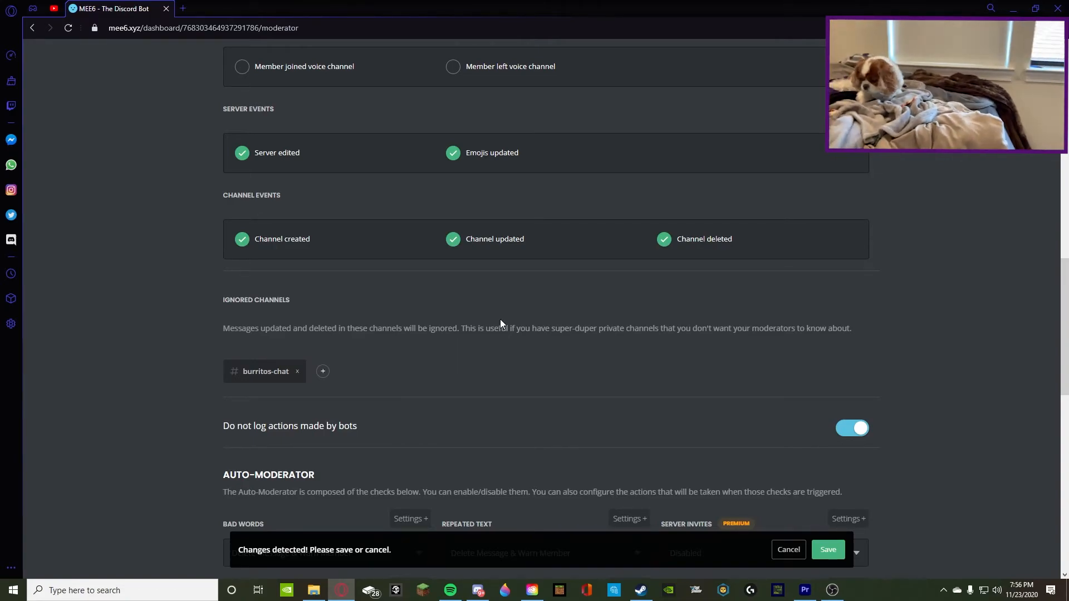
scroll(472, 352, "down", 3)
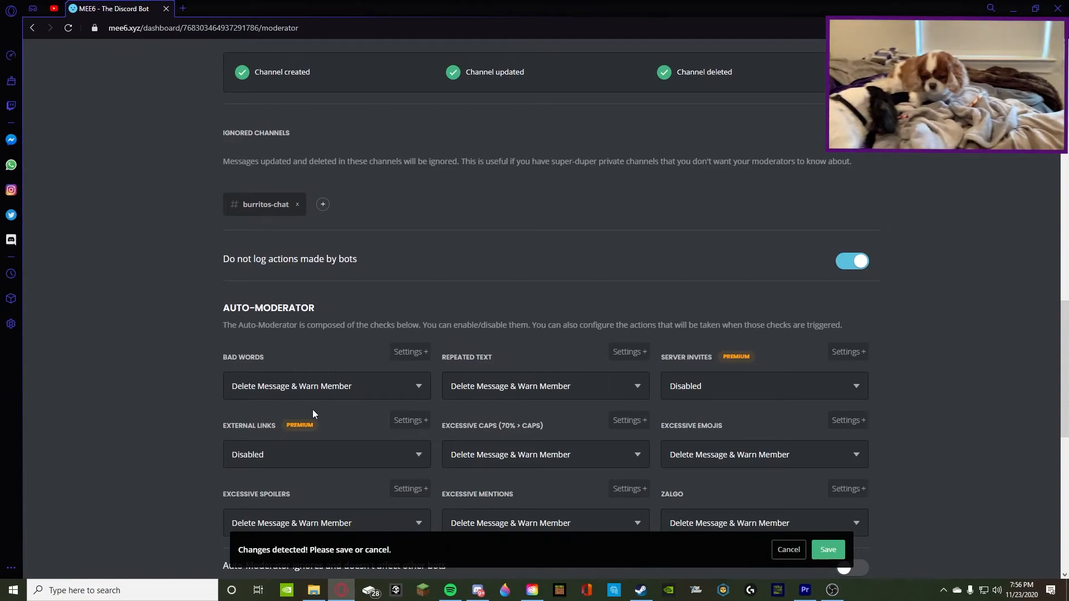
scroll(431, 430, "down", 1)
scroll(430, 430, "down", 9)
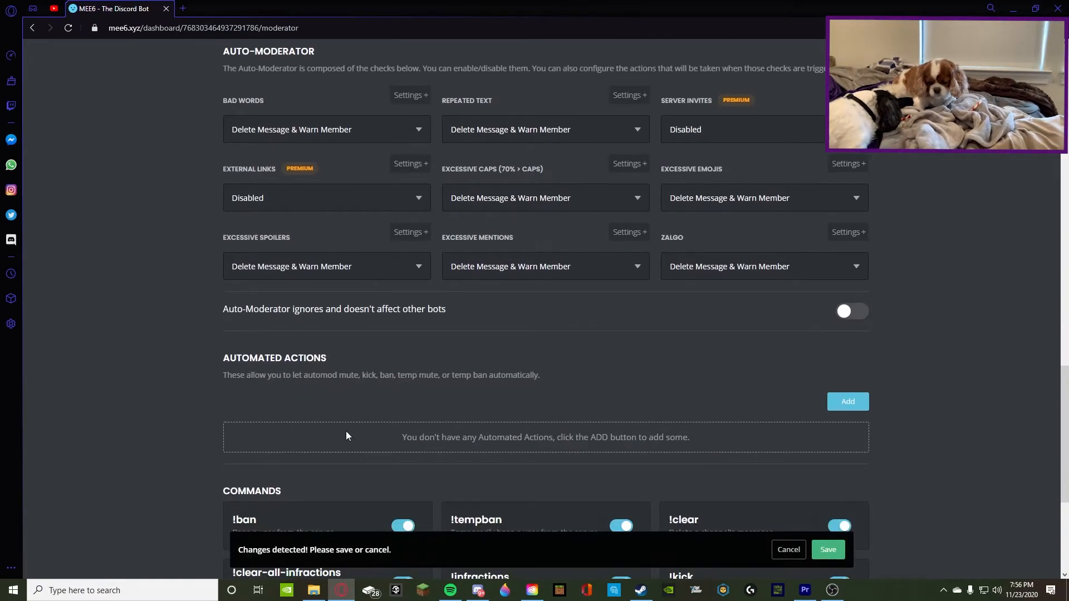
Make the Auto-Moderator ignore other bots and save the Moderator plugin changes
scroll(530, 341, "up", 5)
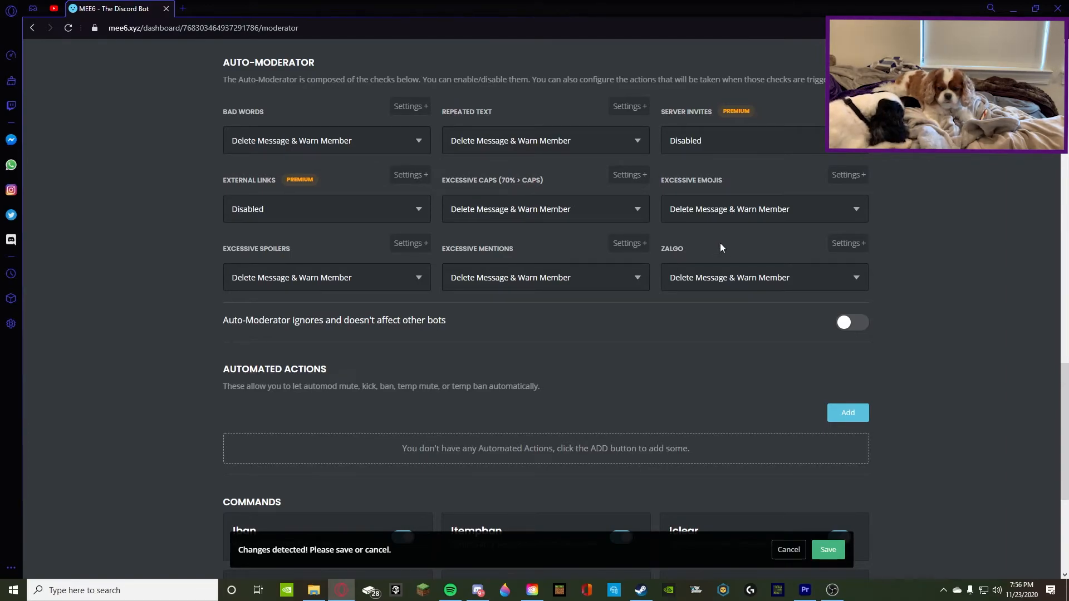
scroll(597, 209, "up", 2)
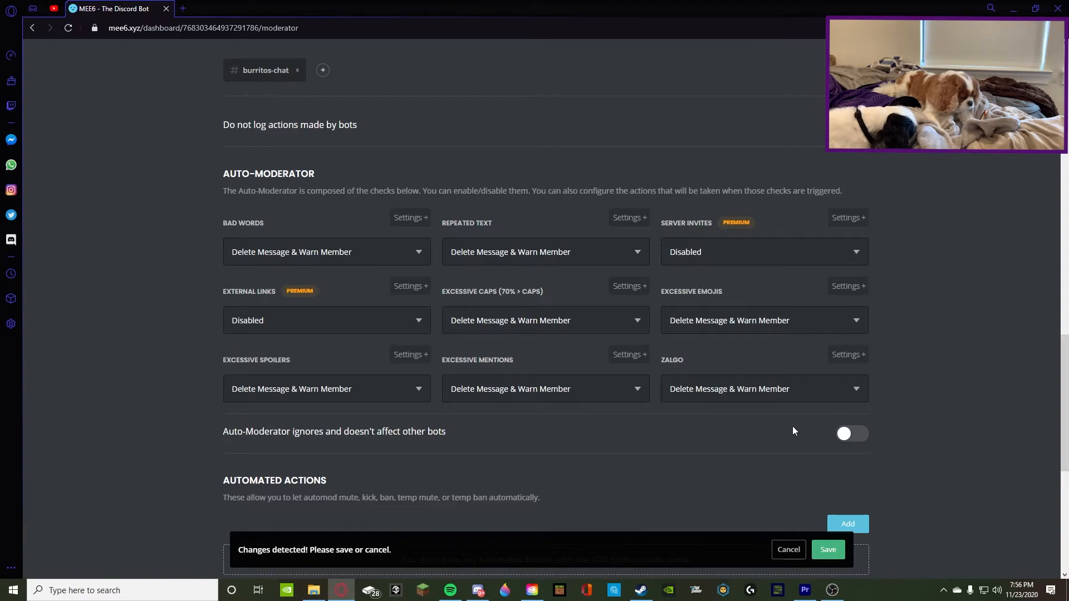
left_click(852, 434)
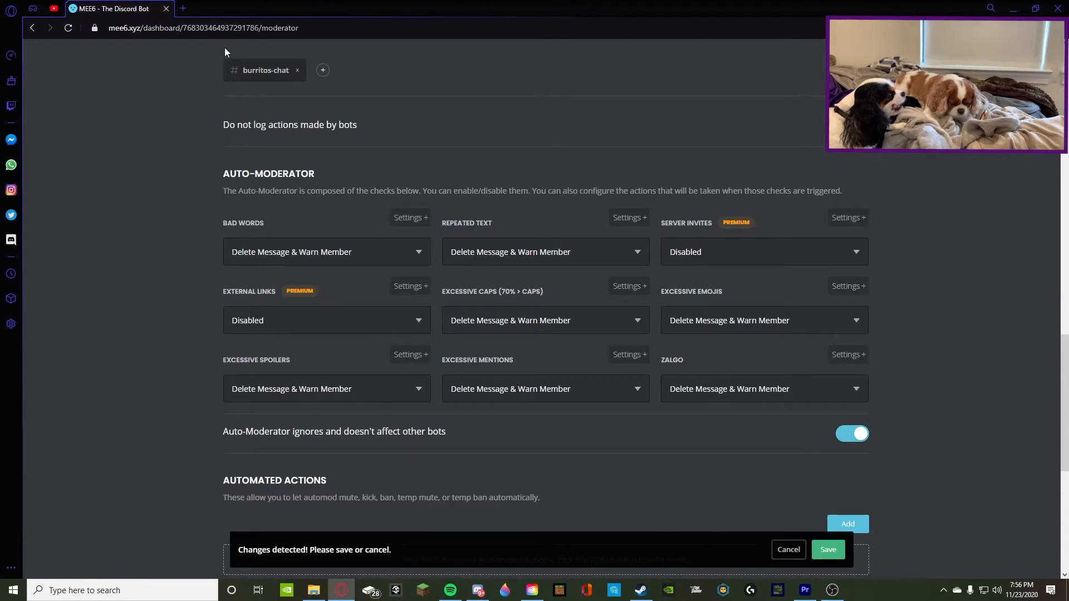
scroll(515, 329, "up", 15)
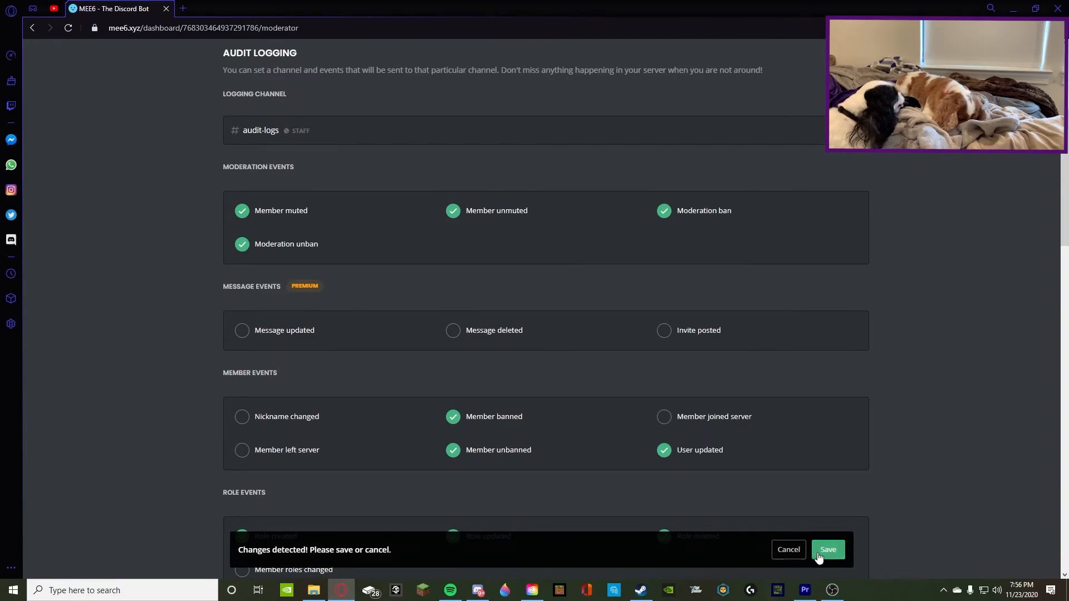
left_click(829, 550)
scroll(590, 404, "up", 4)
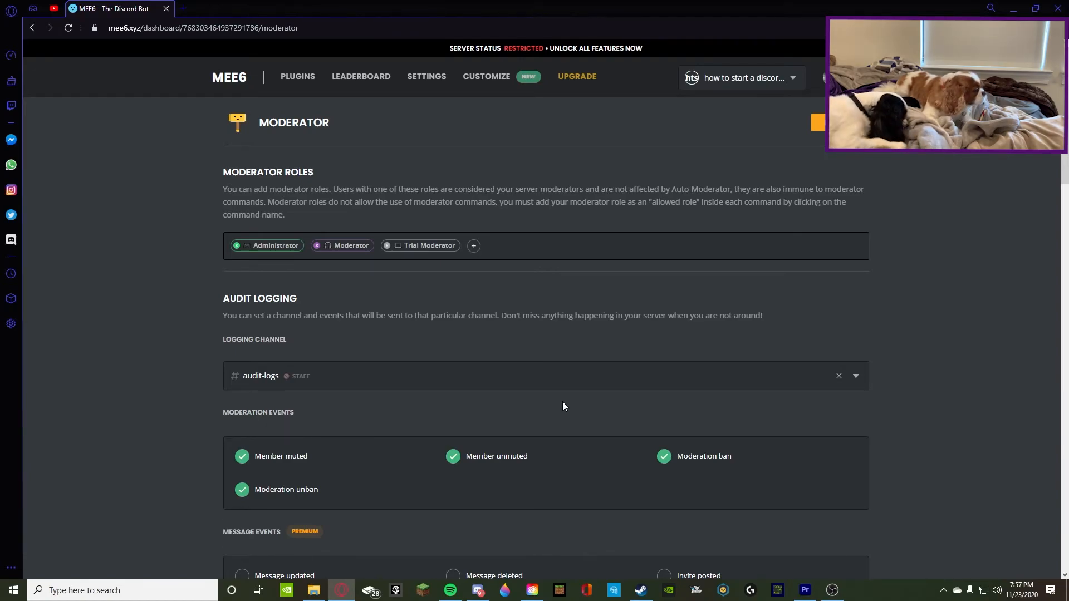
Switch to Discord, open the Ultimate Gaming Lounge server and look through its general-chat and channel list
left_click(478, 591)
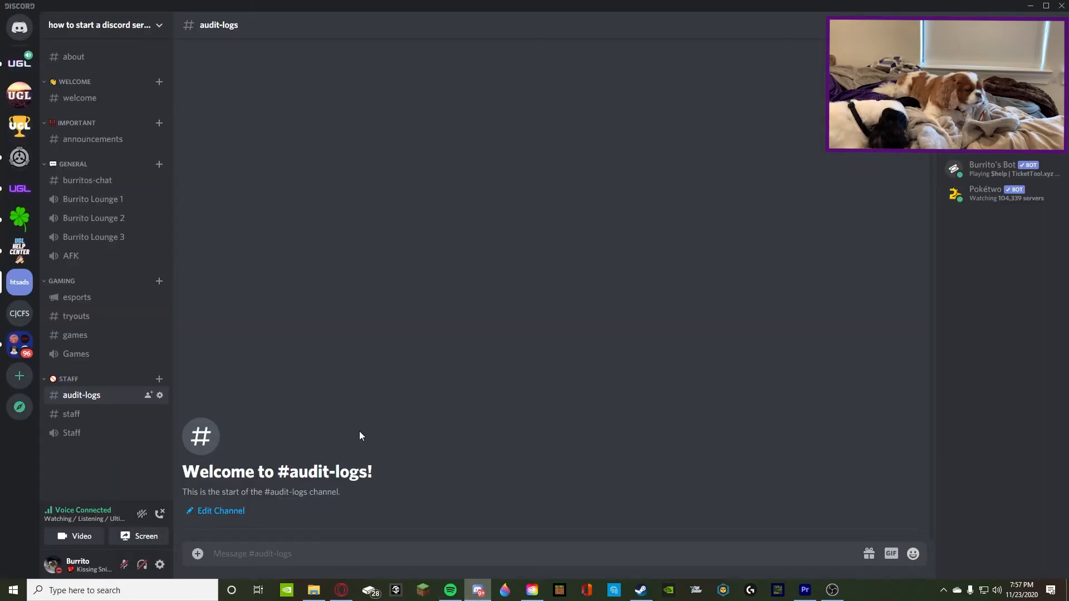
left_click(12, 54)
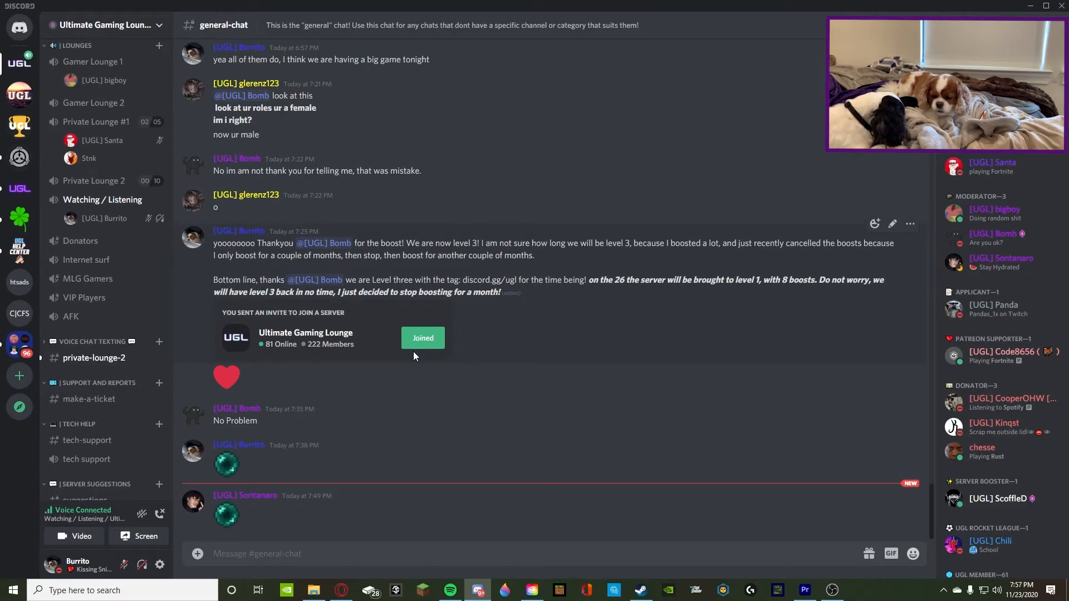
scroll(414, 354, "up", 6)
scroll(105, 202, "up", 4)
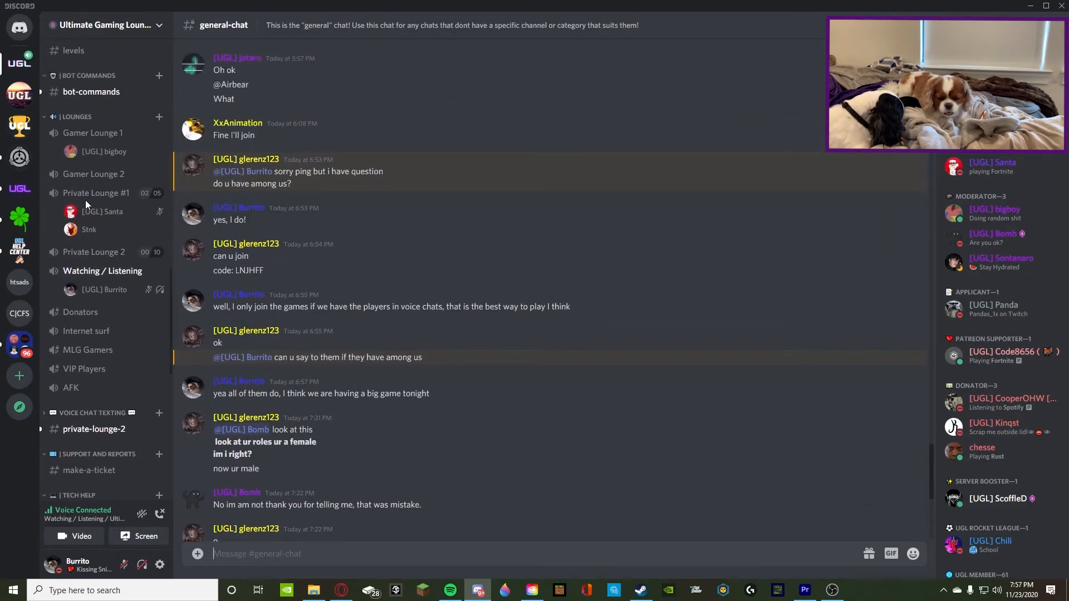
scroll(426, 233, "up", 7)
scroll(118, 121, "up", 1)
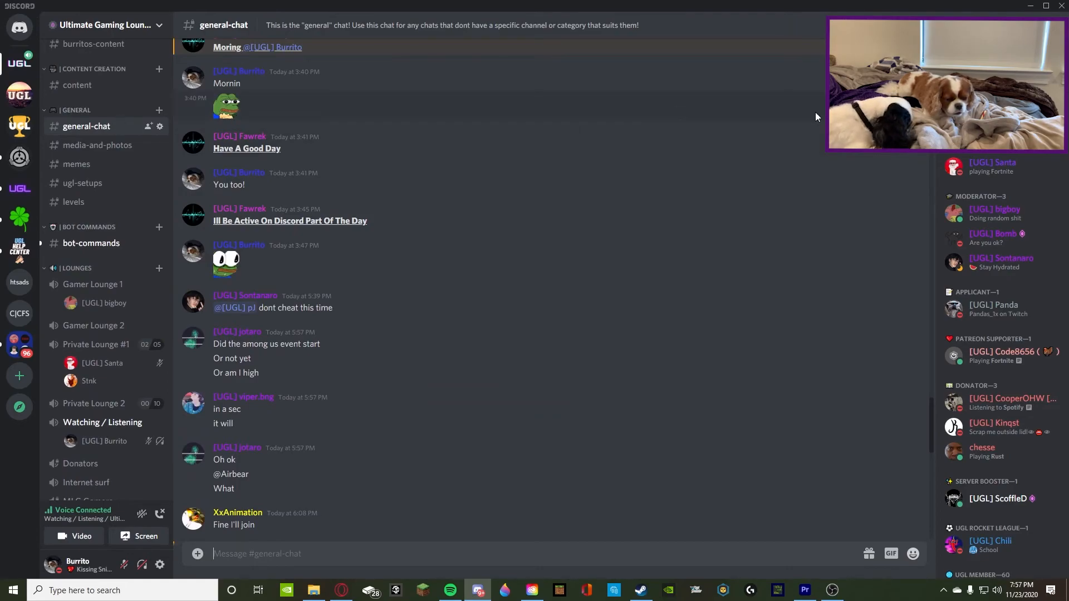
Open the member management of the Ultimate Gaming Lounge server and filter the members by the Xbox role
left_click(95, 25)
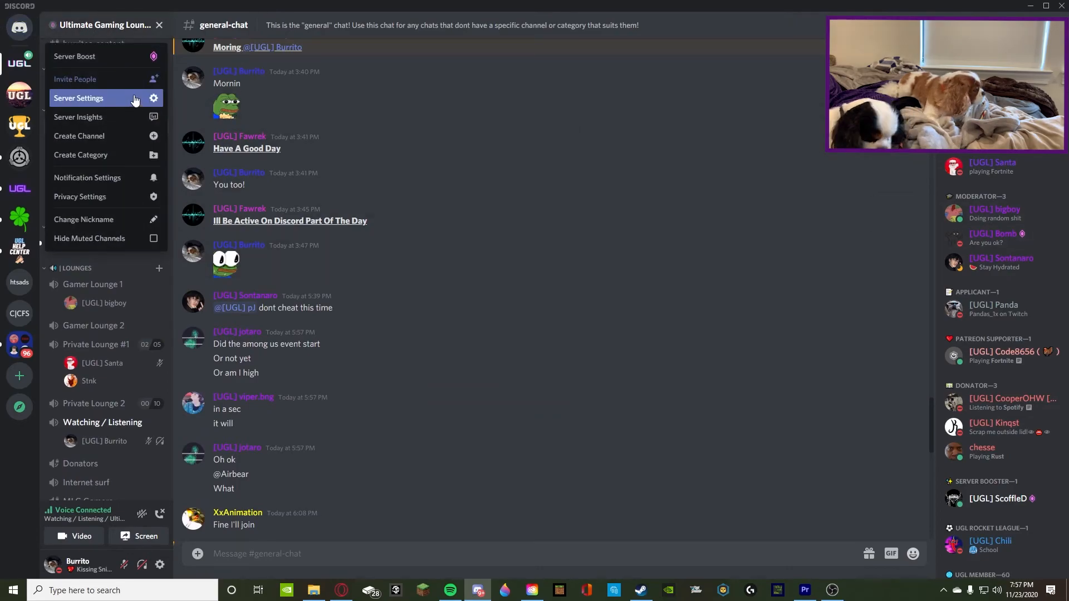
left_click(84, 99)
left_click(281, 409)
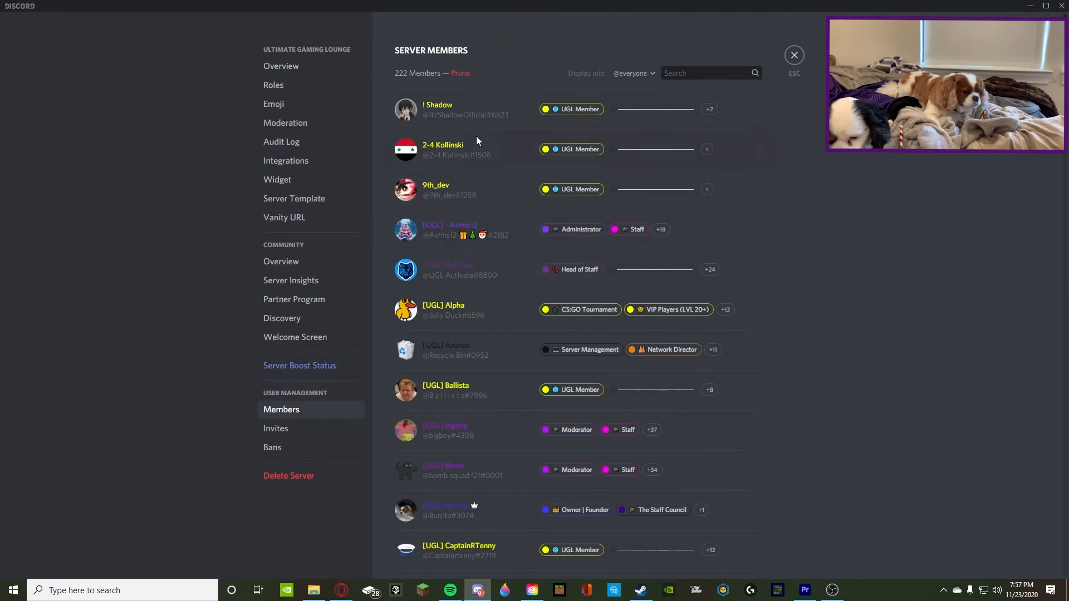
left_click(637, 72)
scroll(624, 144, "down", 5)
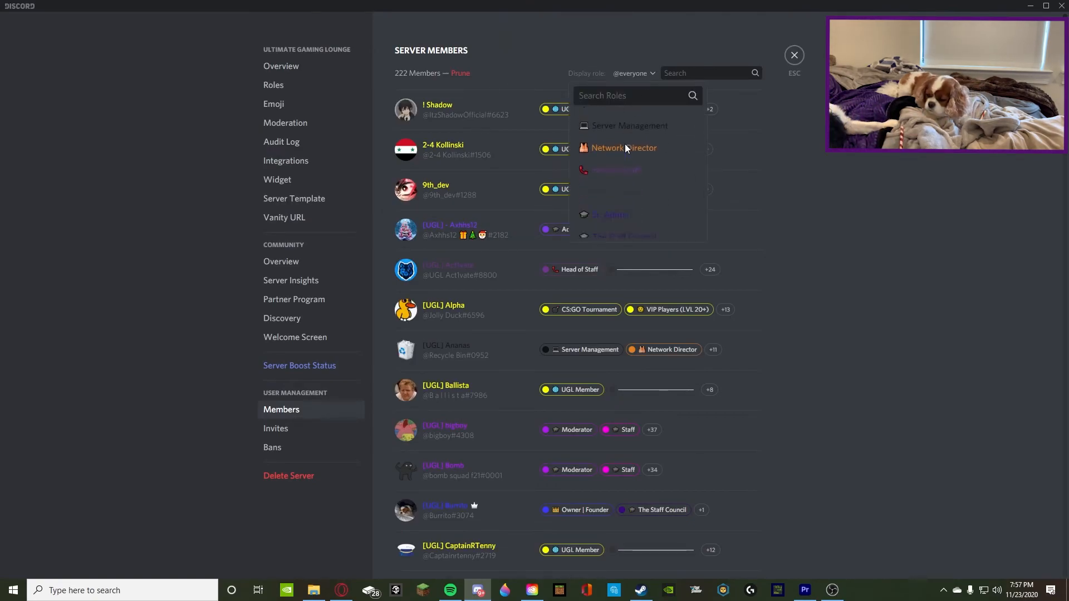
scroll(629, 167, "down", 10)
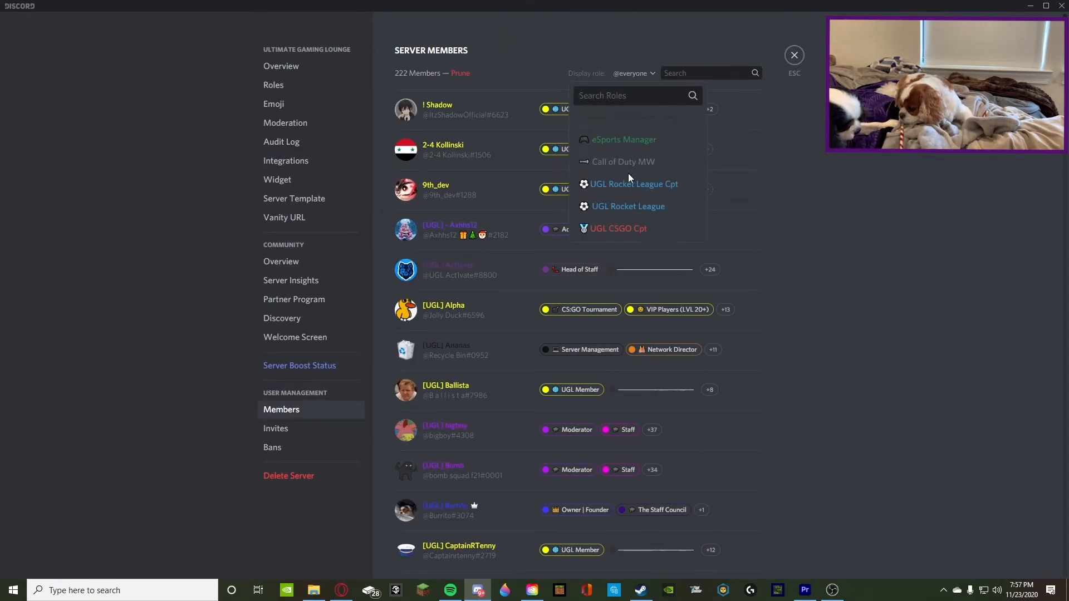
scroll(629, 178, "down", 10)
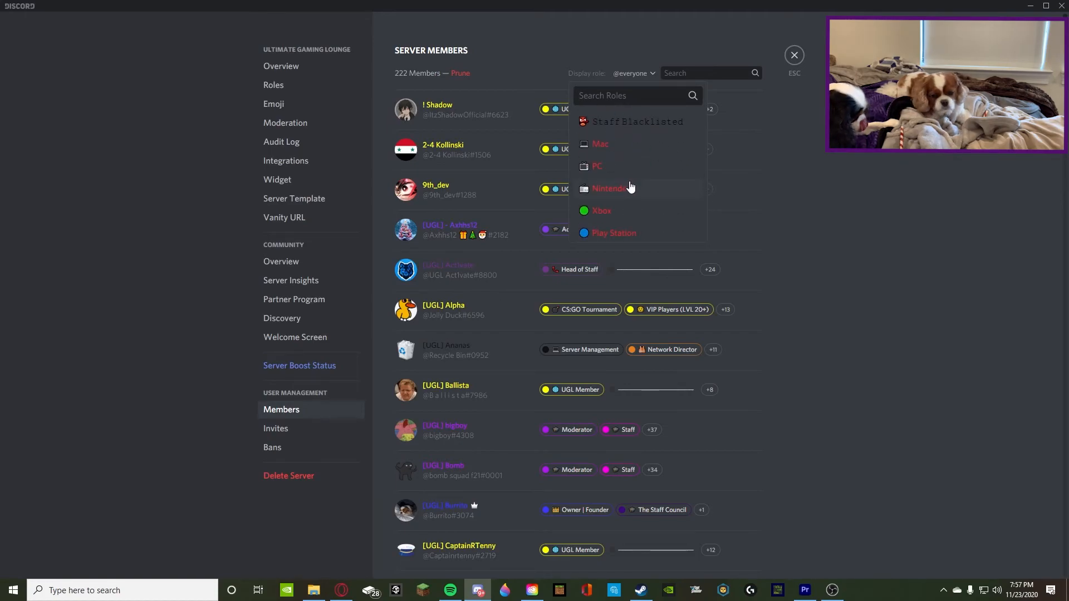
left_click(630, 215)
Look through the filtered server members and the roles assigned to them
scroll(463, 119, "down", 10)
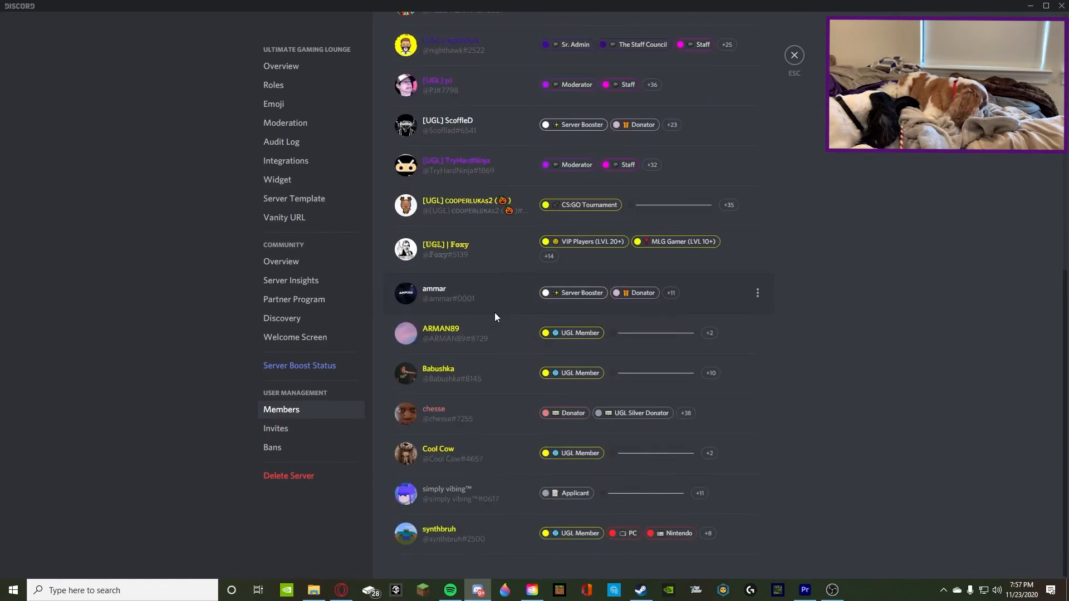
scroll(494, 312, "up", 1)
scroll(479, 304, "up", 1)
scroll(478, 304, "down", 1)
scroll(479, 304, "up", 1)
scroll(461, 306, "down", 1)
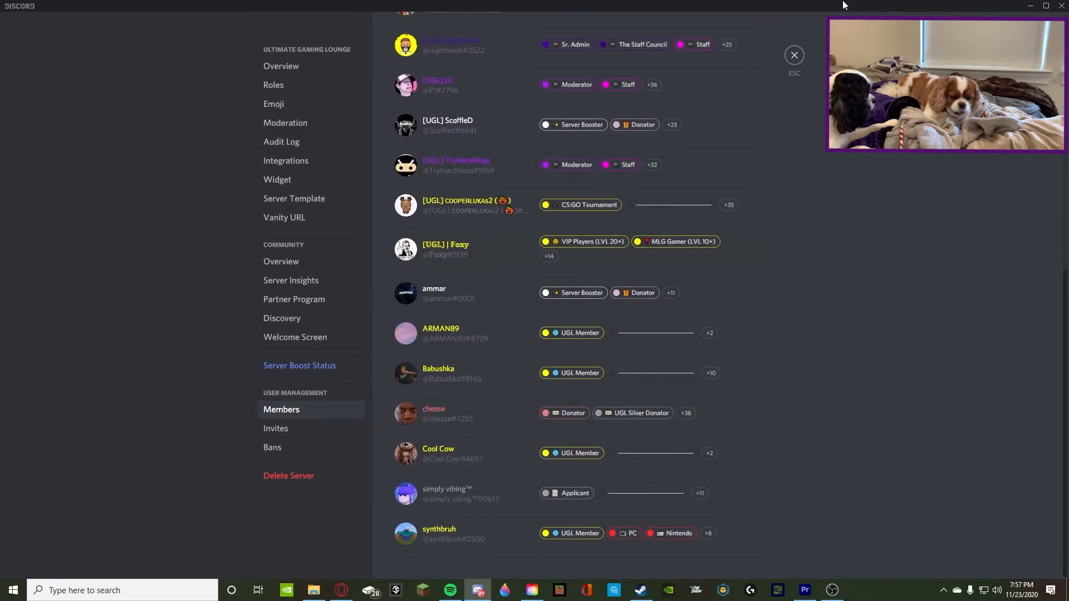
Leave the server settings and view the server owner's profile with its roles, closing it again
left_click(803, 56)
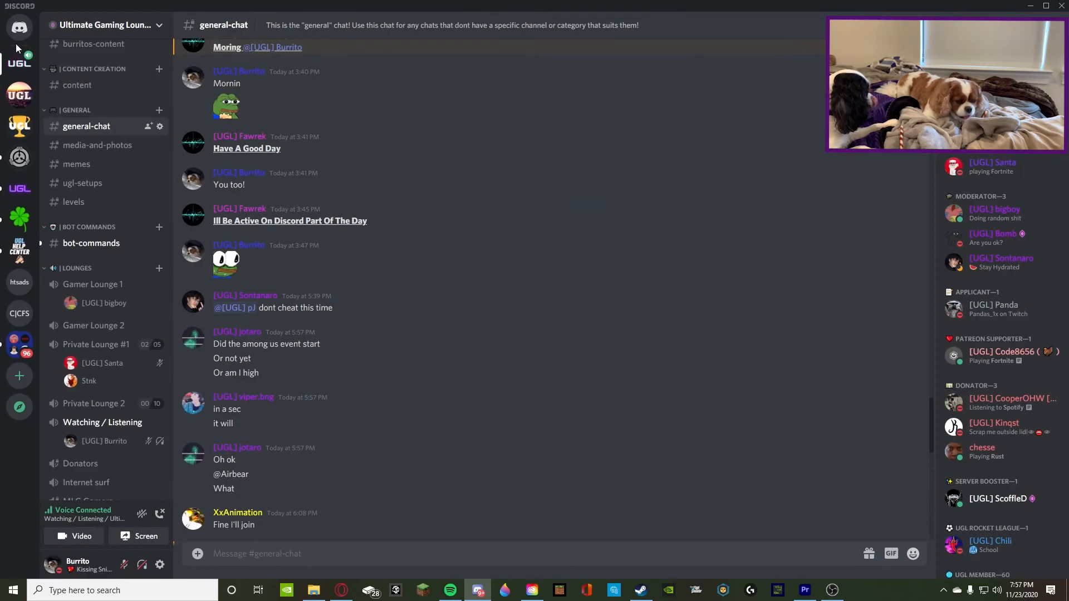
left_click(993, 73)
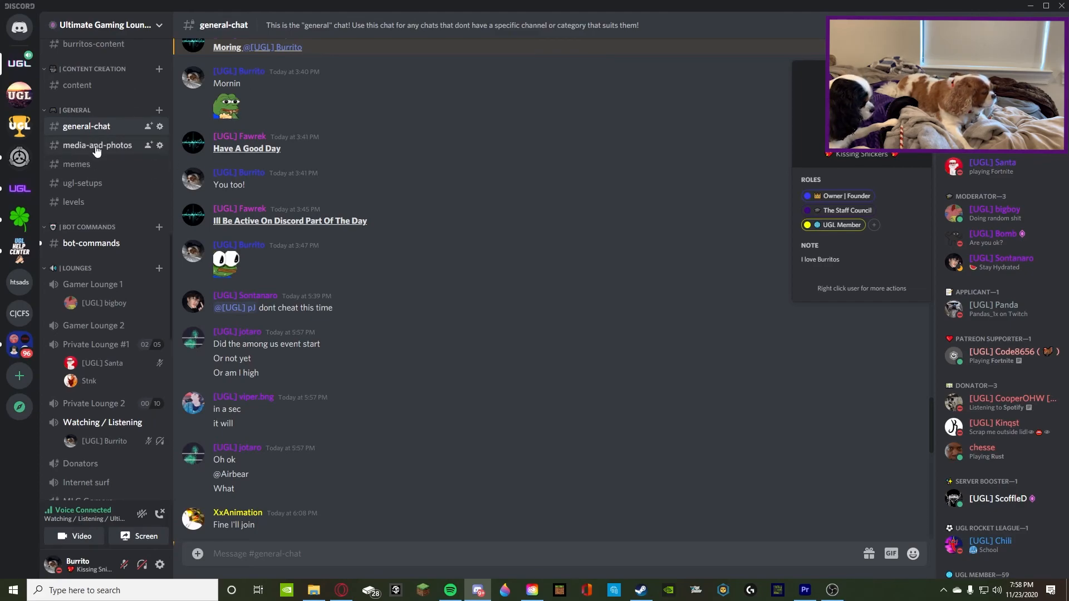
left_click(599, 220)
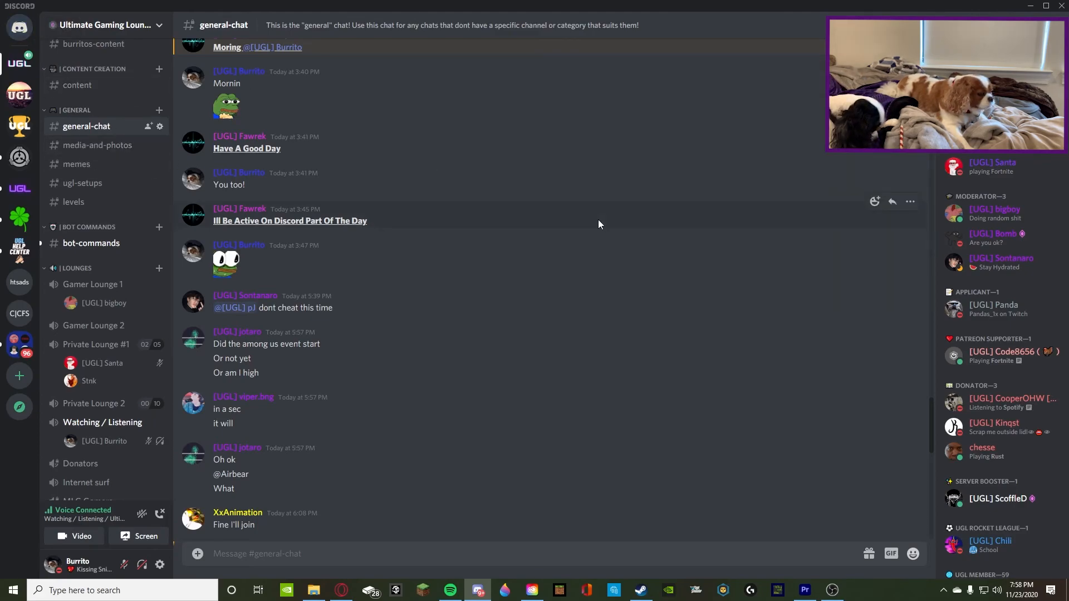